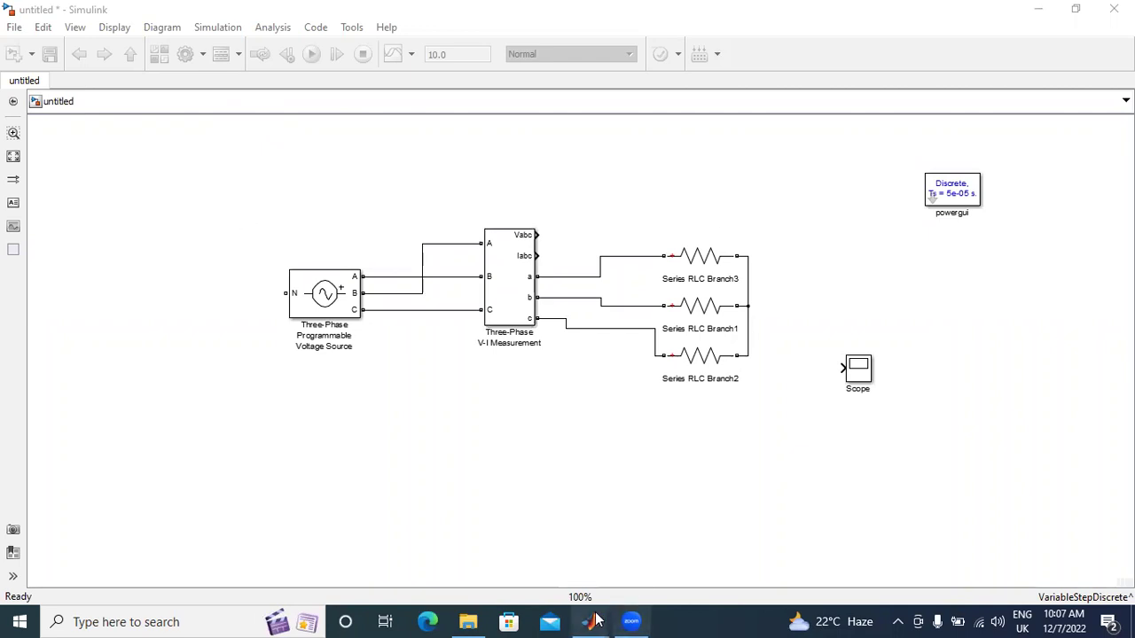
Step: Bring the untitled three-phase RLC circuit model window to the front from the taskbar
click(547, 568)
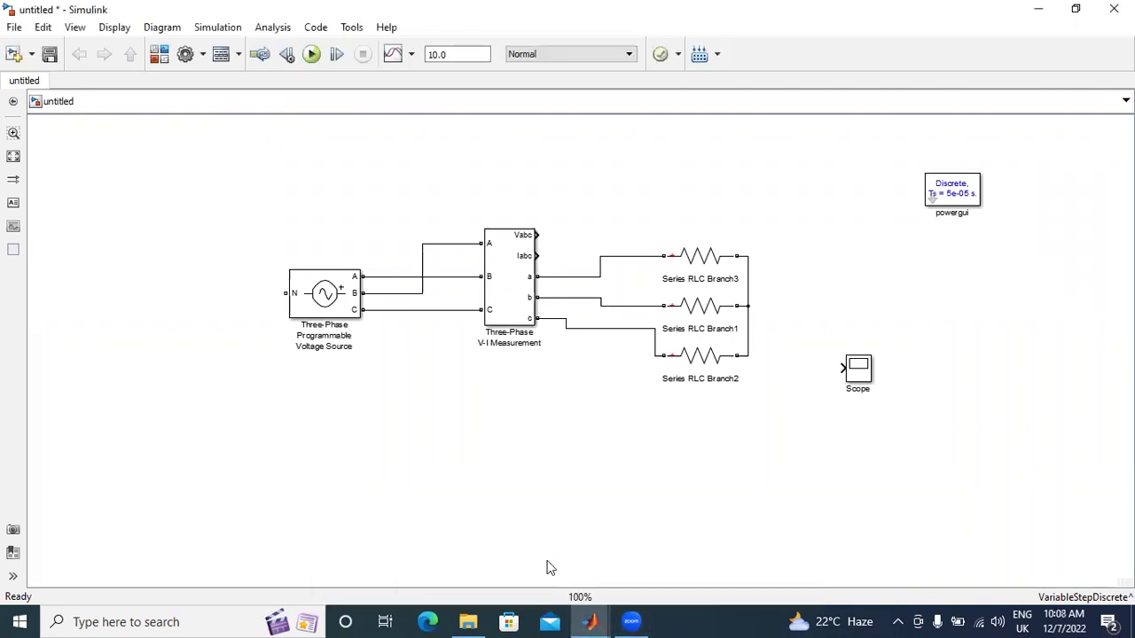
Step: In the Library Browser, browse the Simulink categories to the Signal Routing library
click(589, 621)
click(735, 567)
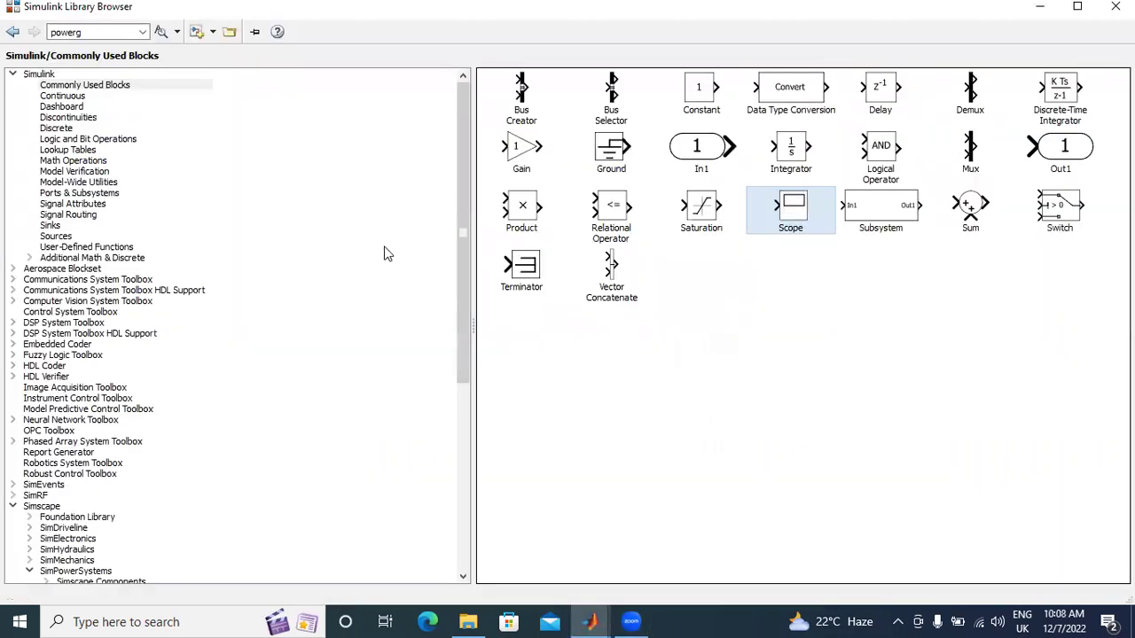
click(95, 85)
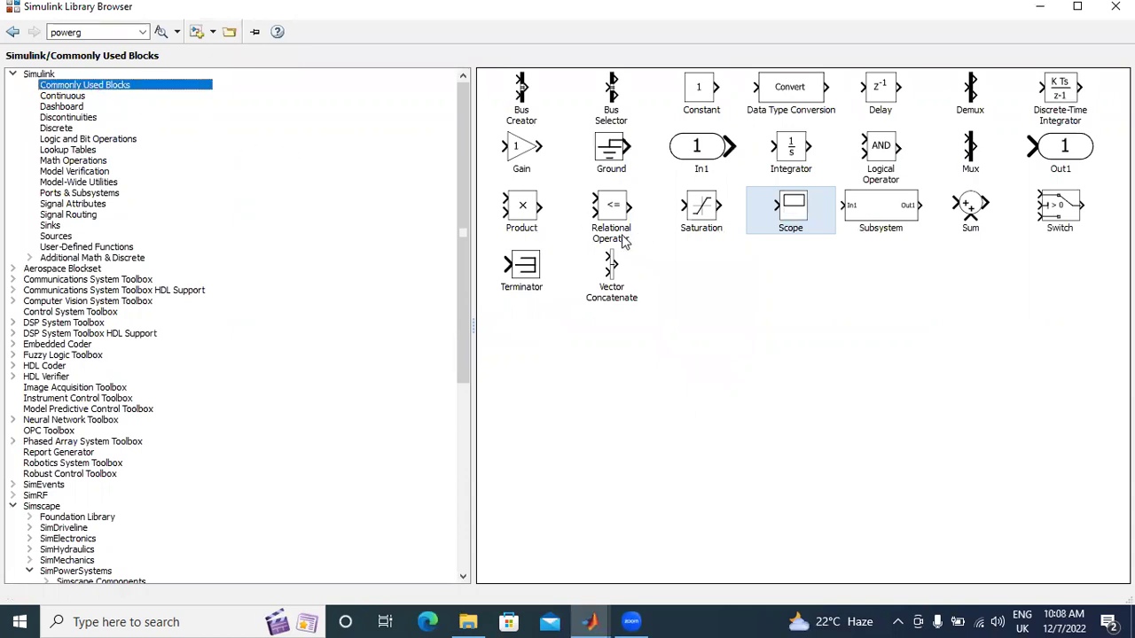
click(64, 97)
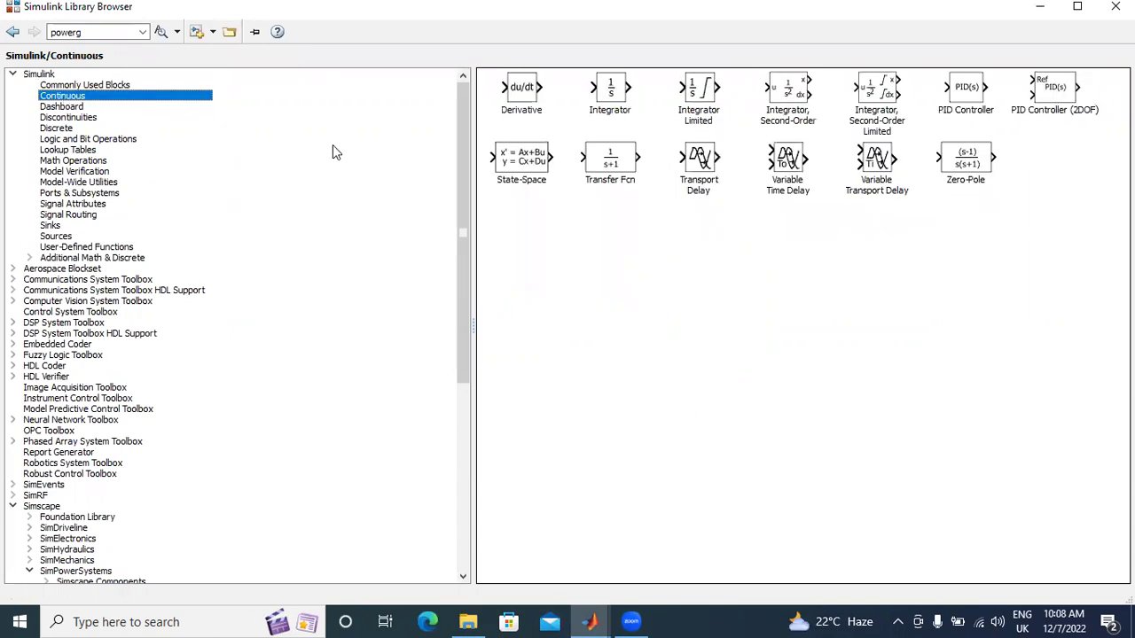
click(113, 86)
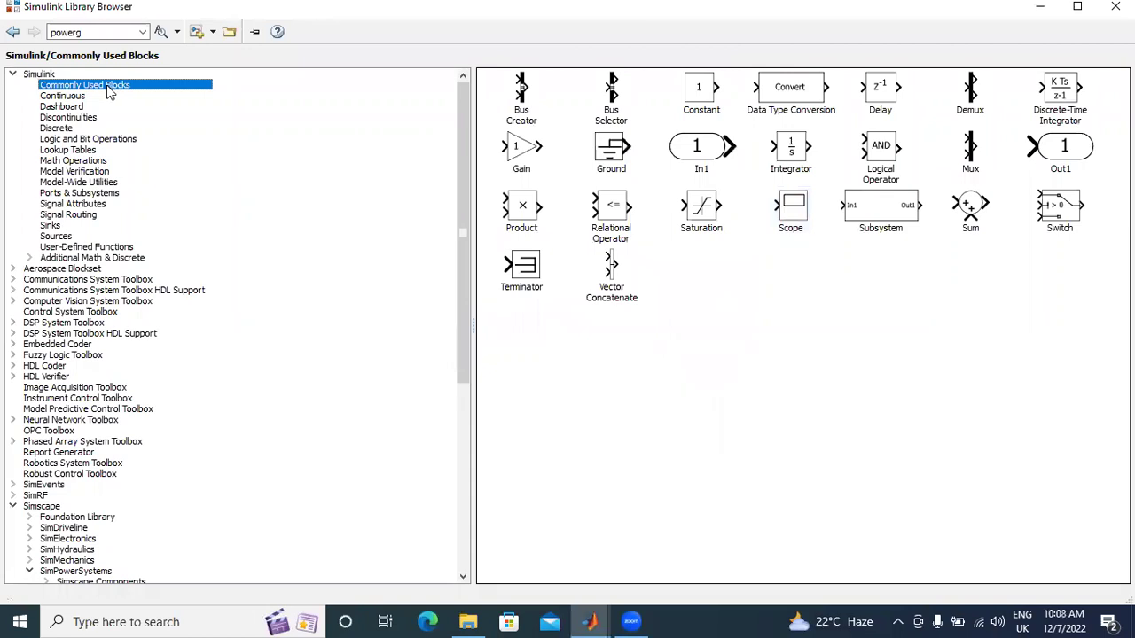
click(52, 107)
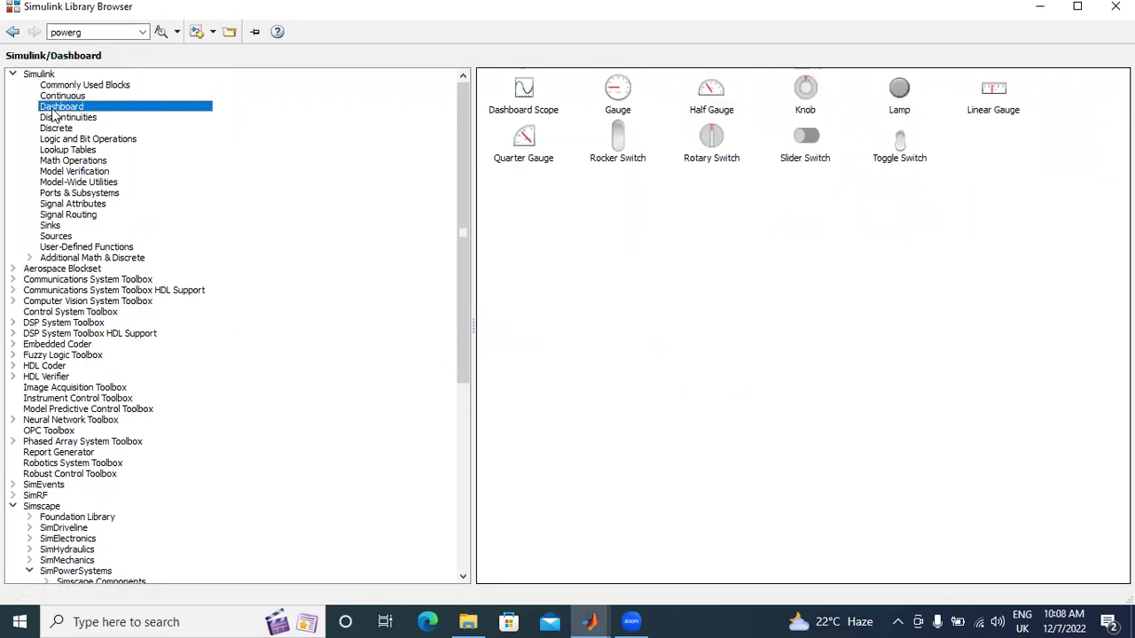
click(59, 118)
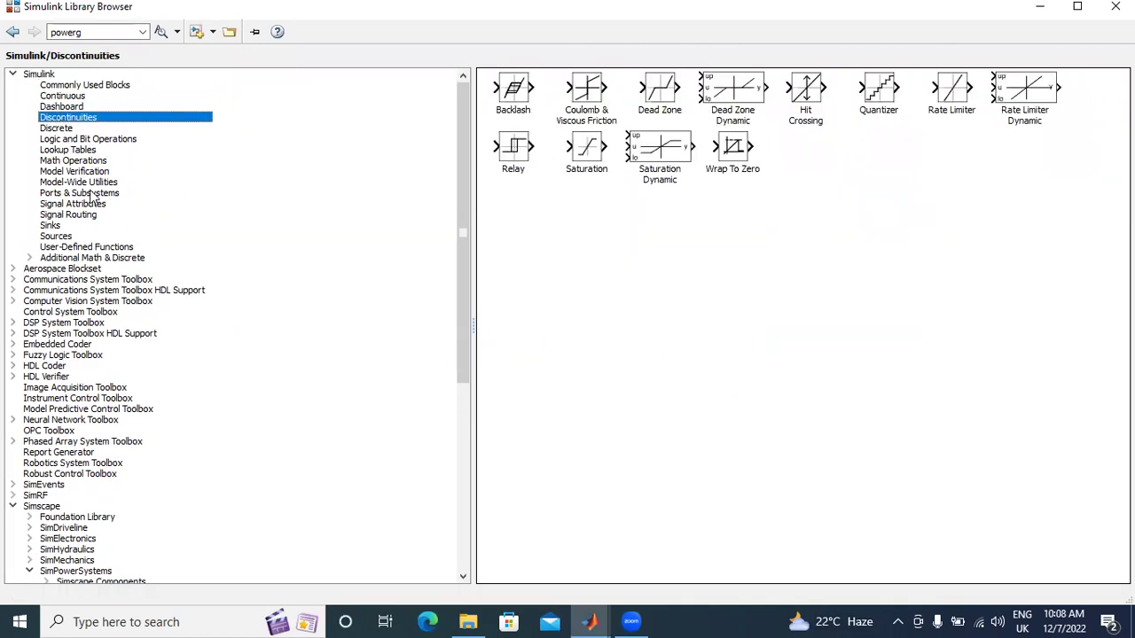
click(71, 215)
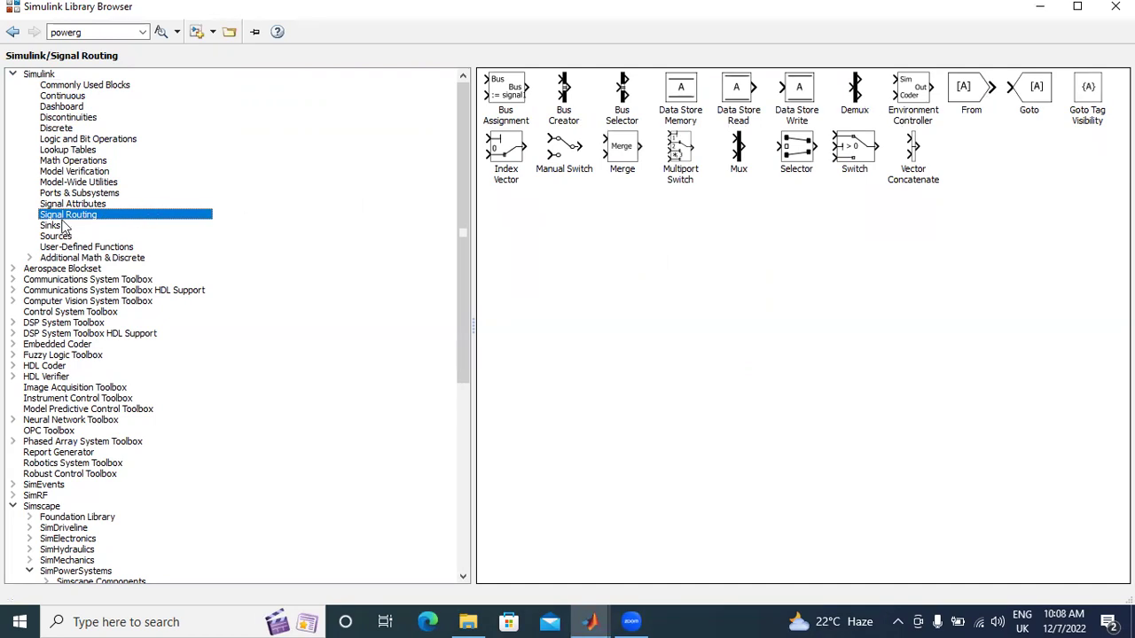
Step: Add the From and Goto blocks to the untitled model
click(964, 99)
right_click(963, 99)
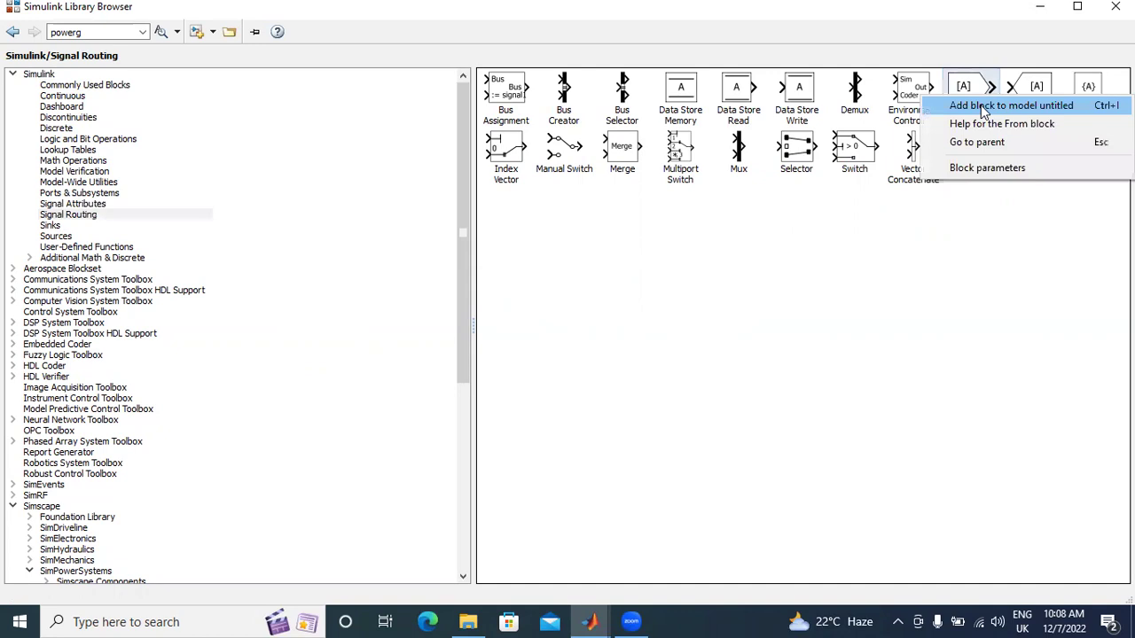
key(Escape)
click(1031, 99)
right_click(1031, 102)
click(1031, 102)
mouse_move(590, 621)
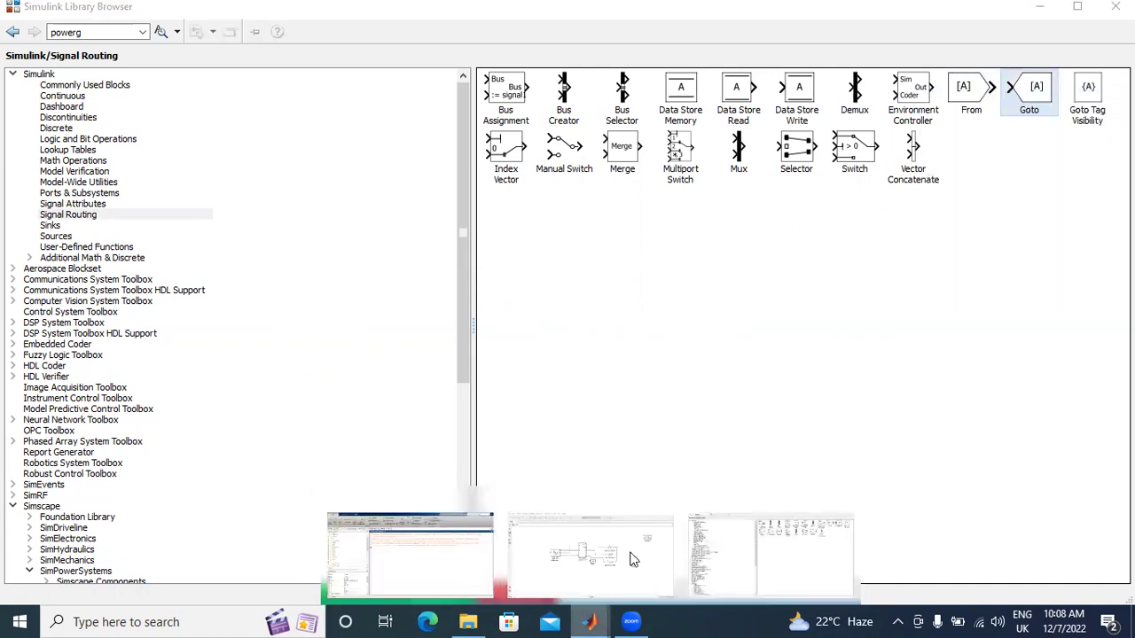
Step: Move the Goto, From and Scope blocks above the circuit, side by side
click(631, 566)
drag(590, 359, 637, 173)
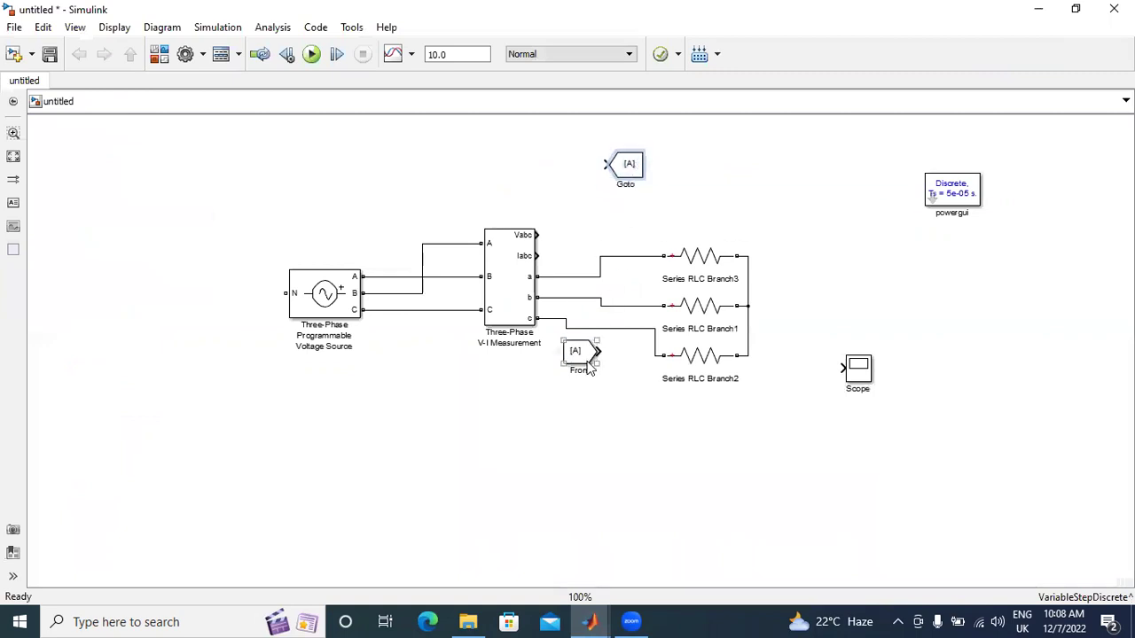
drag(581, 352, 523, 168)
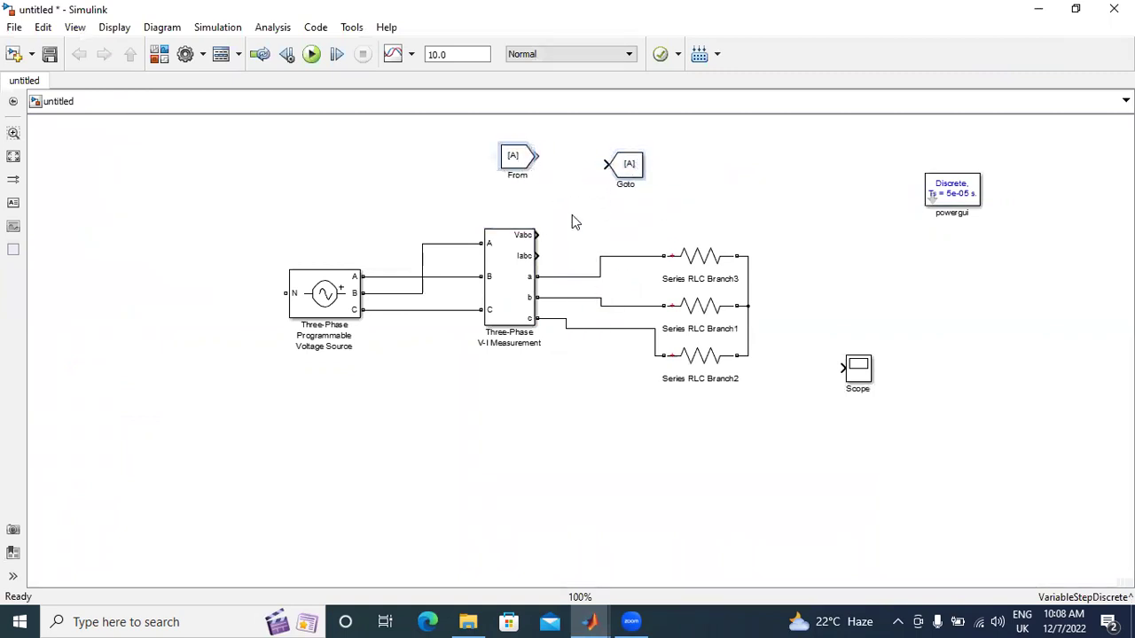
click(577, 224)
drag(856, 373, 654, 224)
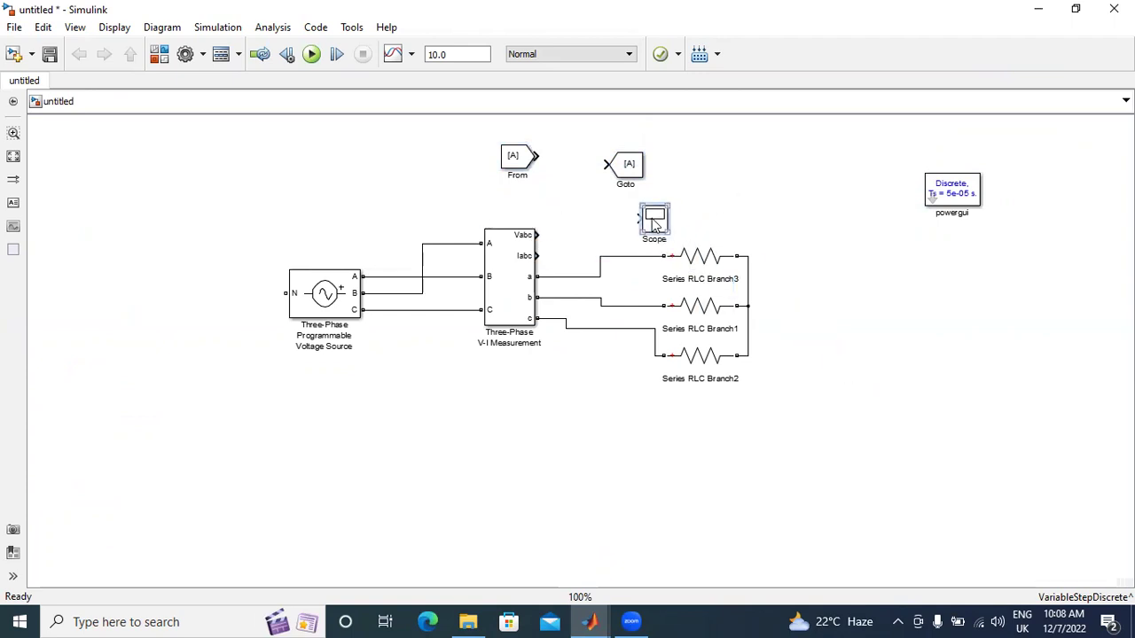
Step: Set the Scope's number of axes to 2
double_click(653, 224)
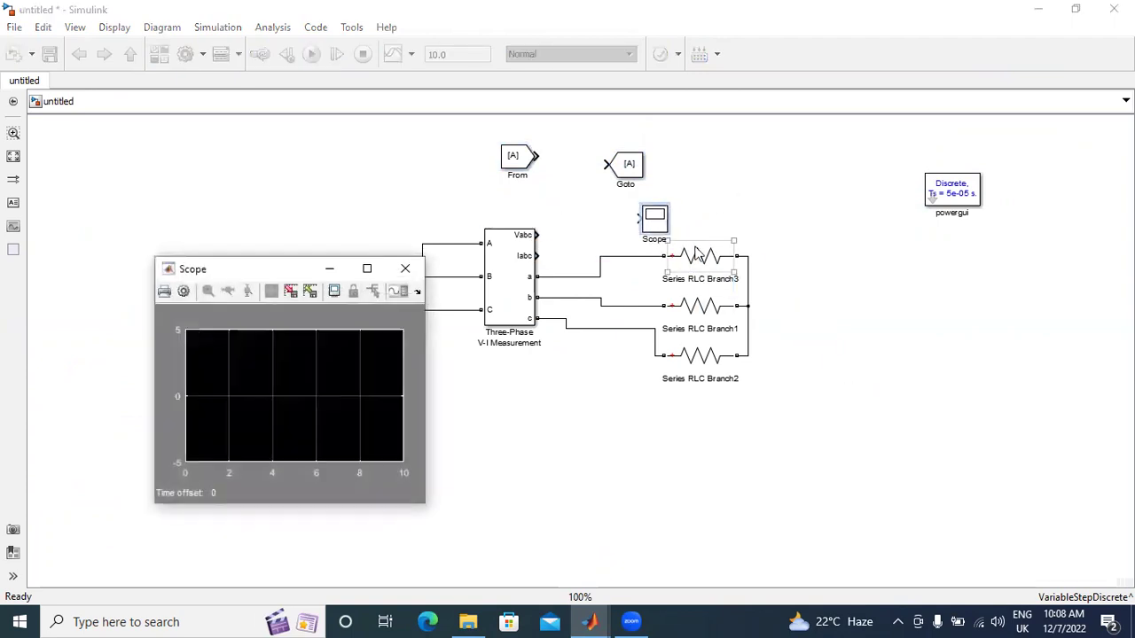
click(183, 292)
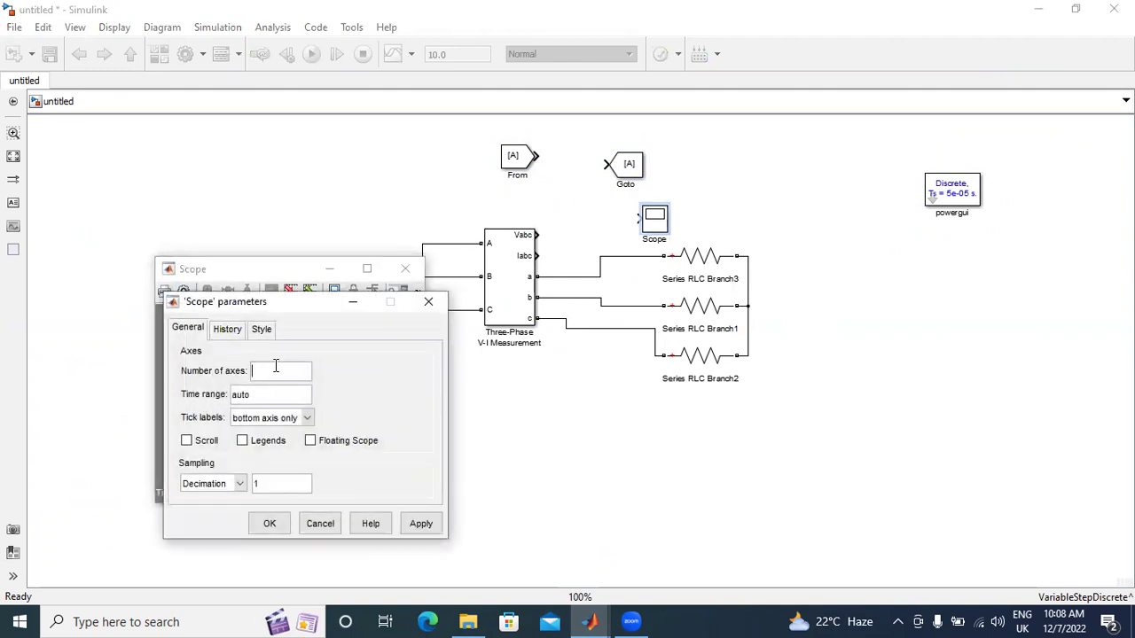
text(2)
click(420, 524)
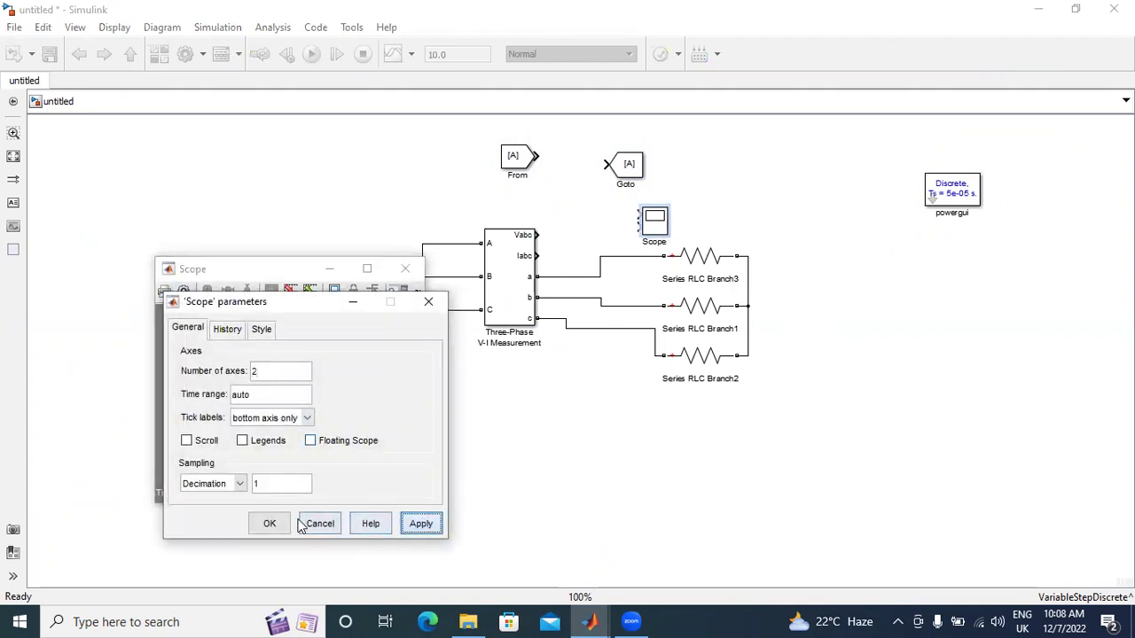
key(Return)
Step: Wire Vabc to the Scope's first input and Iabc to its second, then run the simulation
click(601, 233)
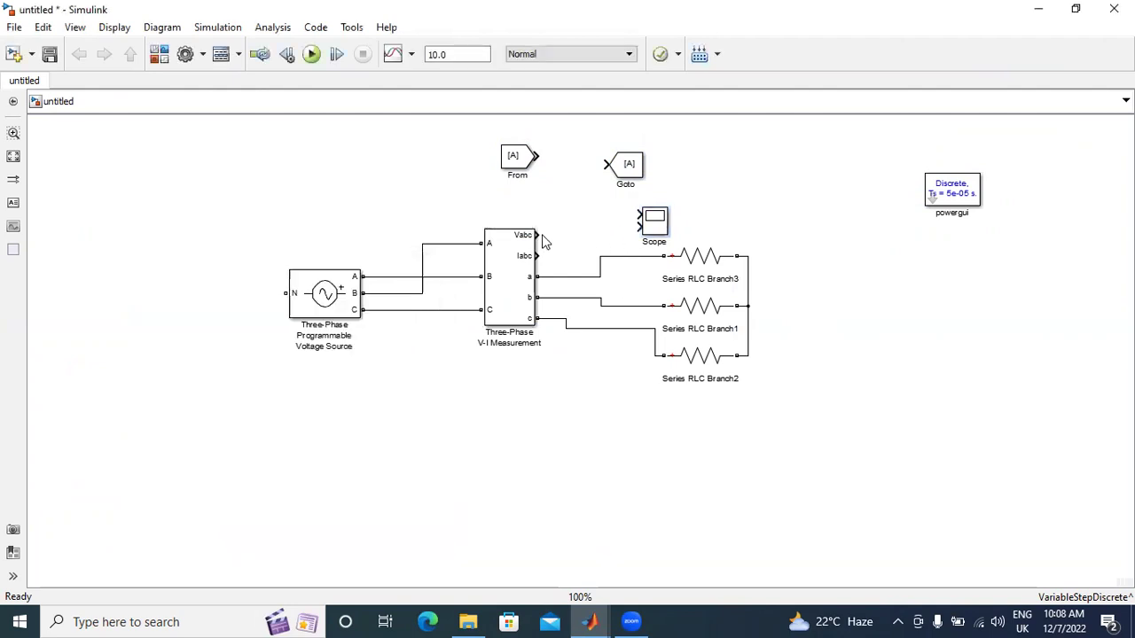
drag(534, 234, 639, 215)
drag(536, 256, 639, 227)
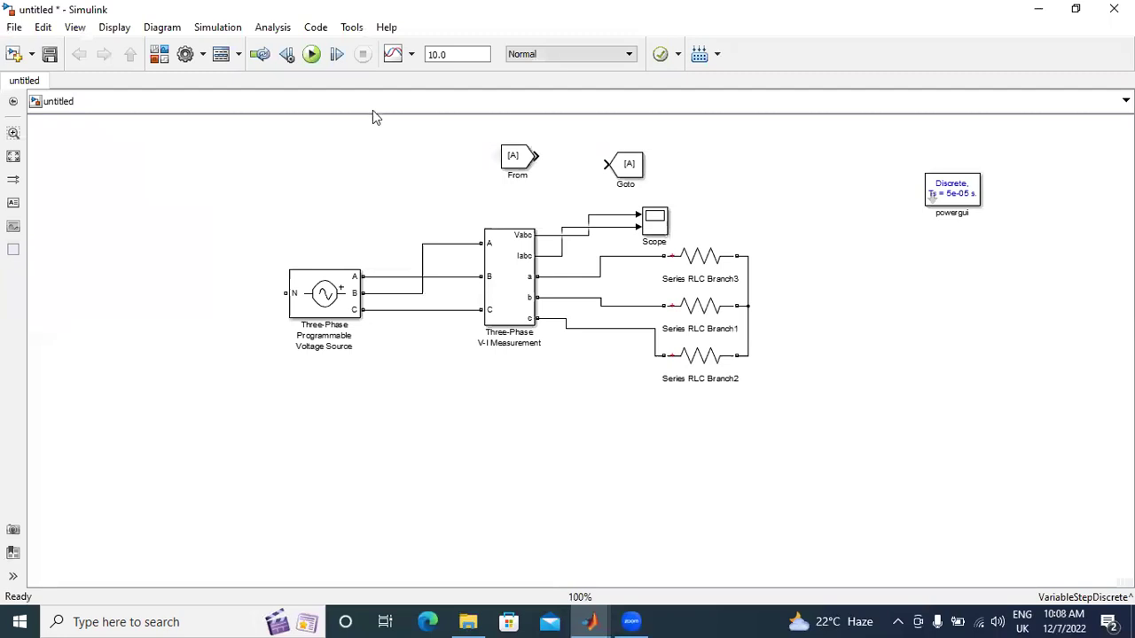
click(313, 57)
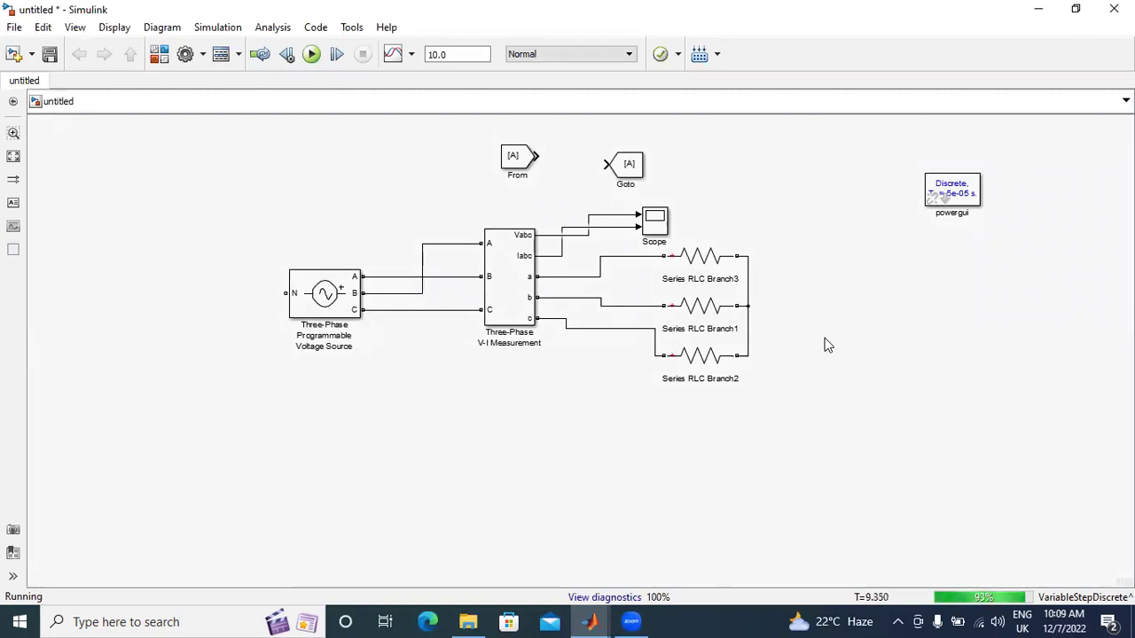
double_click(658, 228)
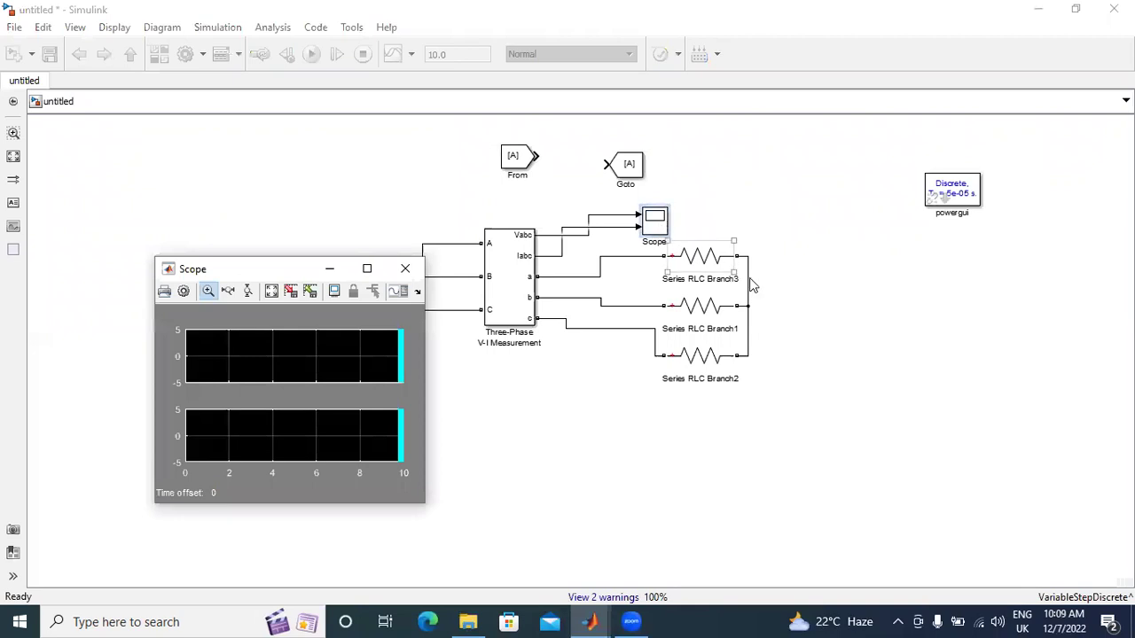
click(367, 266)
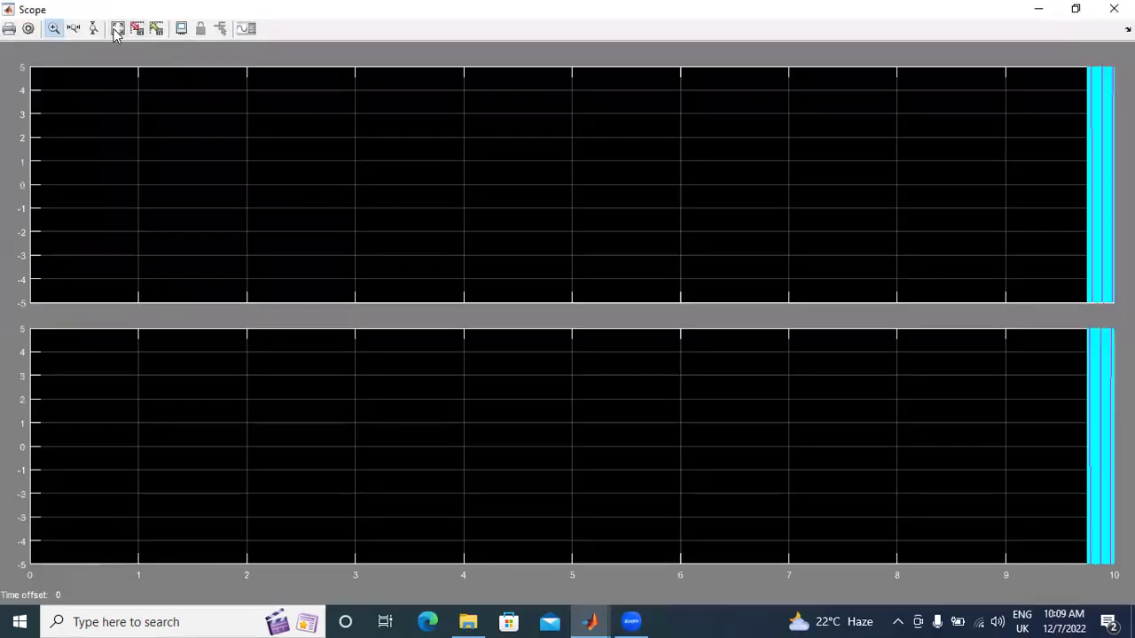
click(117, 29)
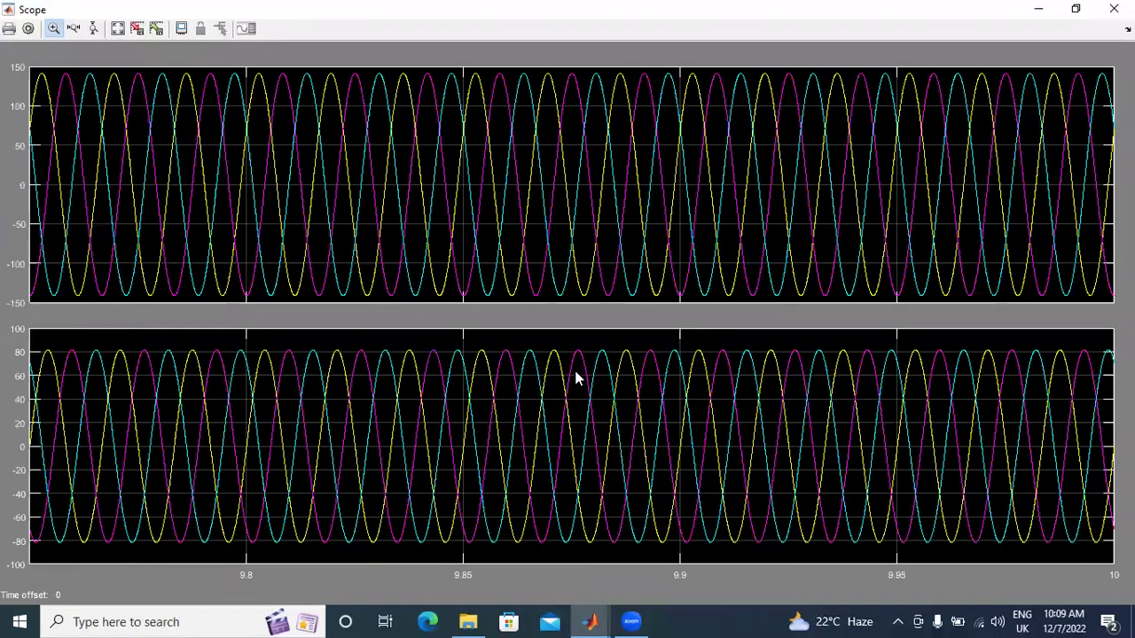
click(1114, 9)
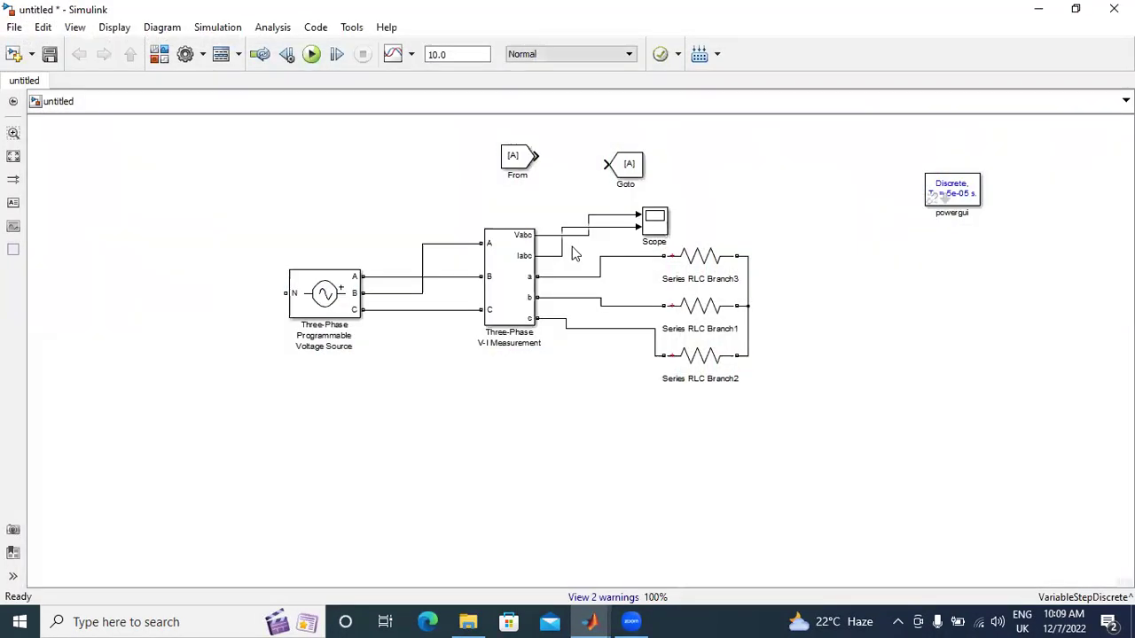
Step: Delete the Scope's signal lines and move the Scope to the right of the circuit
click(570, 230)
key(Delete)
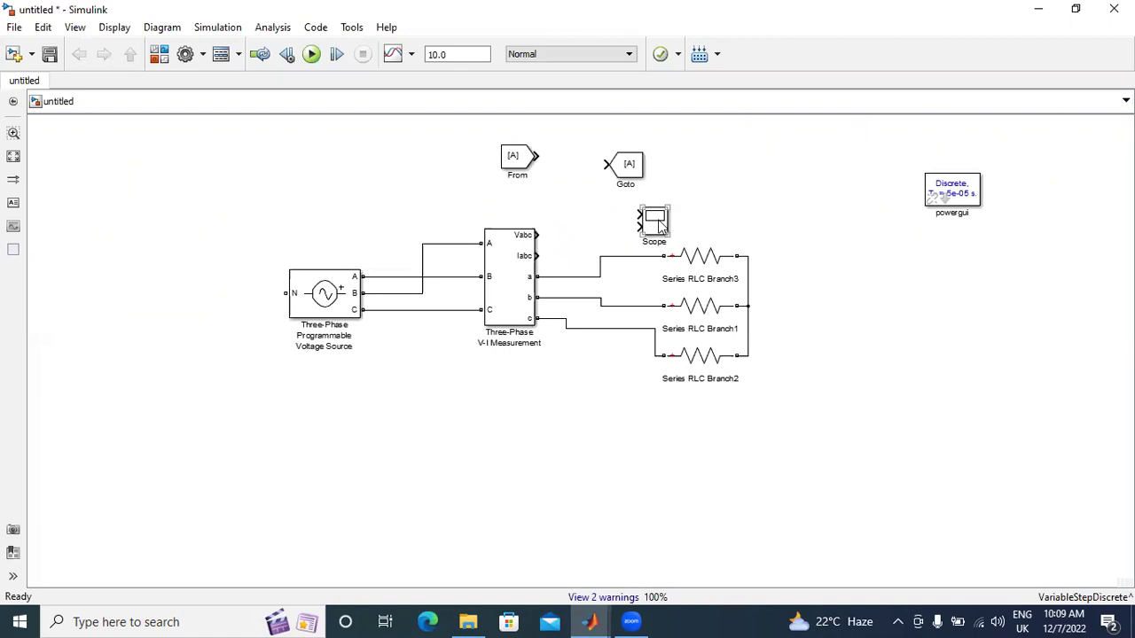
mouse_move(663, 228)
mouse_down()
mouse_move(959, 432)
mouse_move(964, 372)
mouse_move(951, 339)
mouse_up()
click(915, 393)
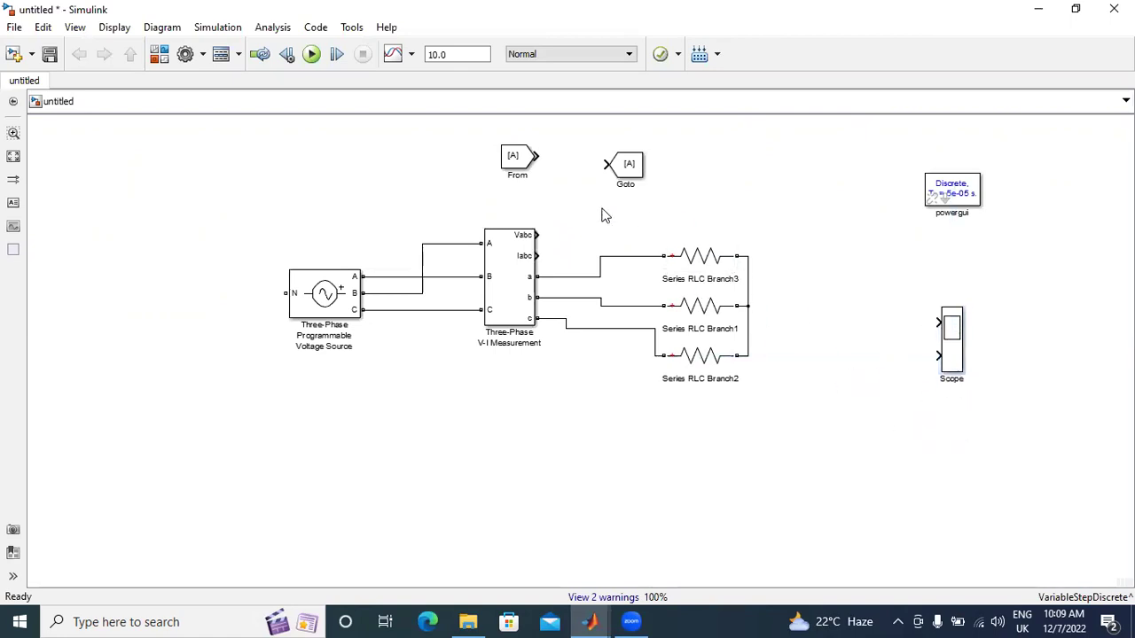
Step: Wire Iabc to the Goto block and Vabc to a new Goto1 copy
drag(637, 170, 640, 232)
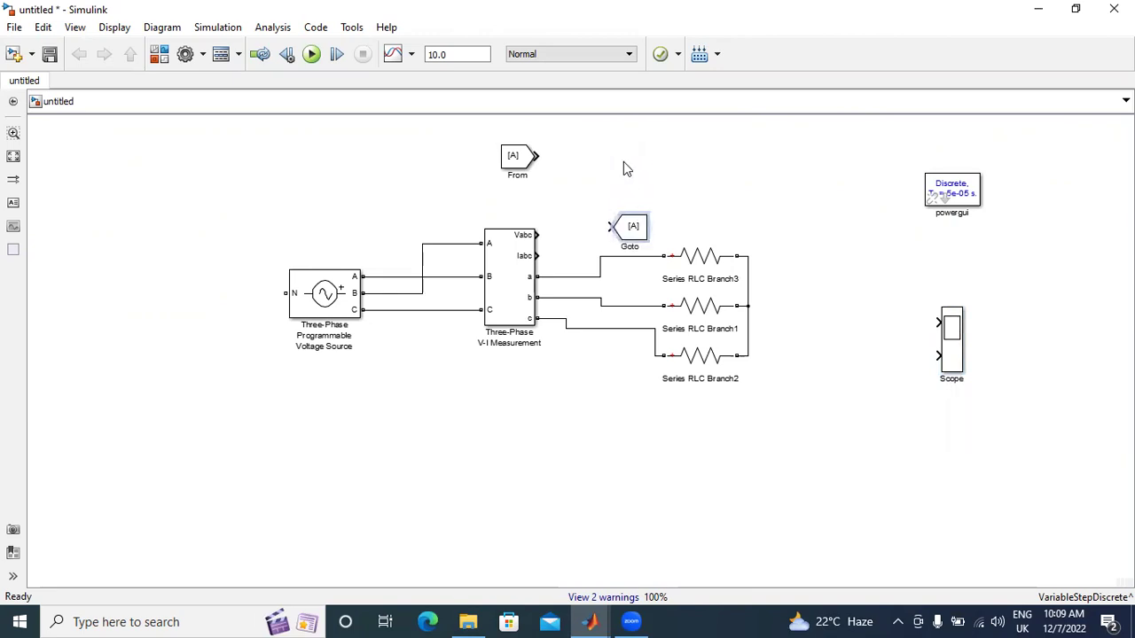
drag(534, 255, 612, 228)
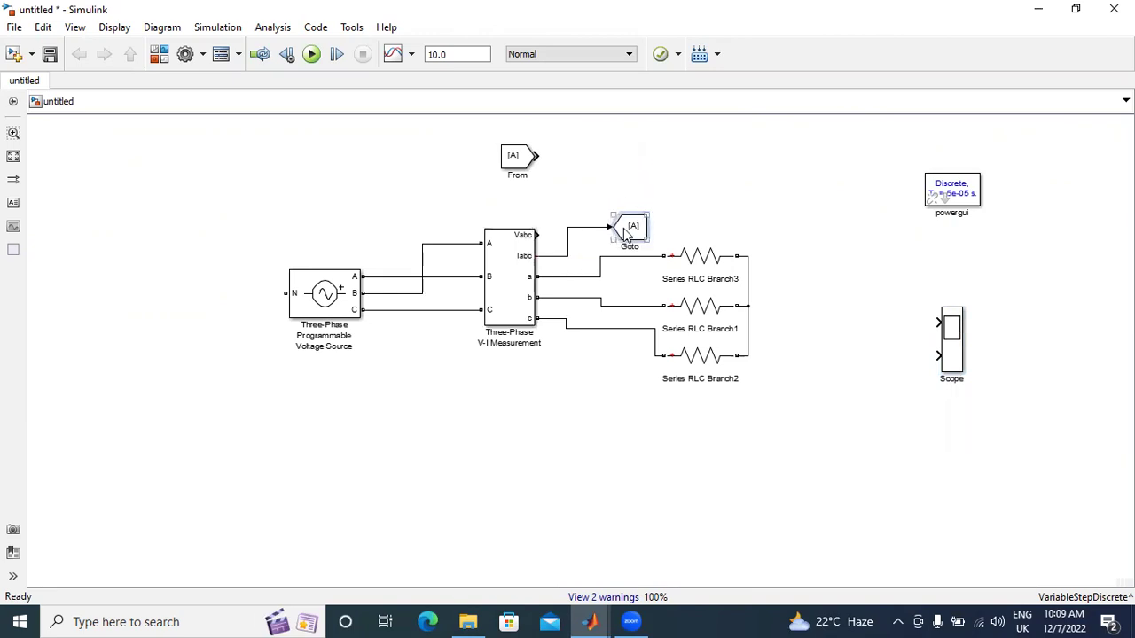
drag(635, 177, 634, 174)
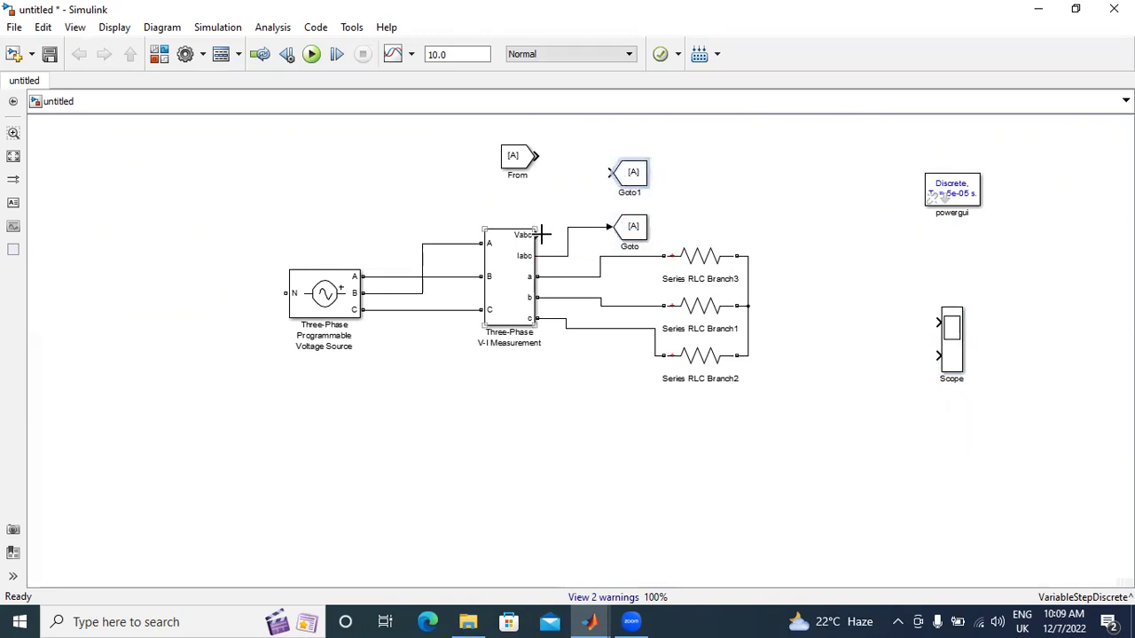
drag(542, 234, 617, 172)
Step: Set Goto1's tag to Vabc
double_click(632, 175)
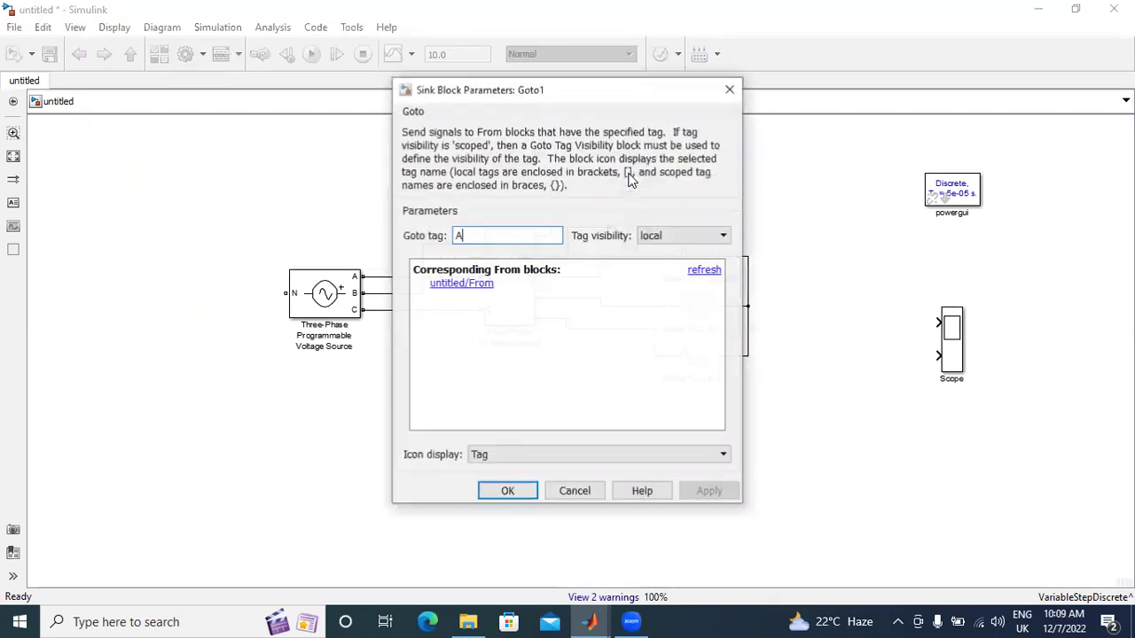
key(BackSpace)
text(Vabc)
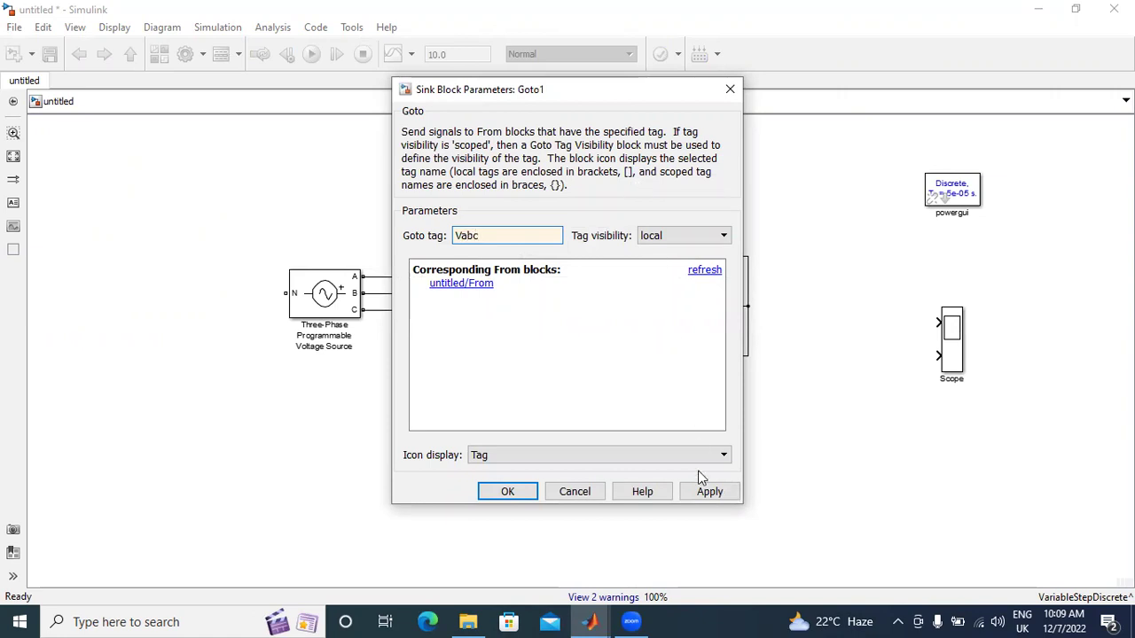
click(709, 492)
click(512, 491)
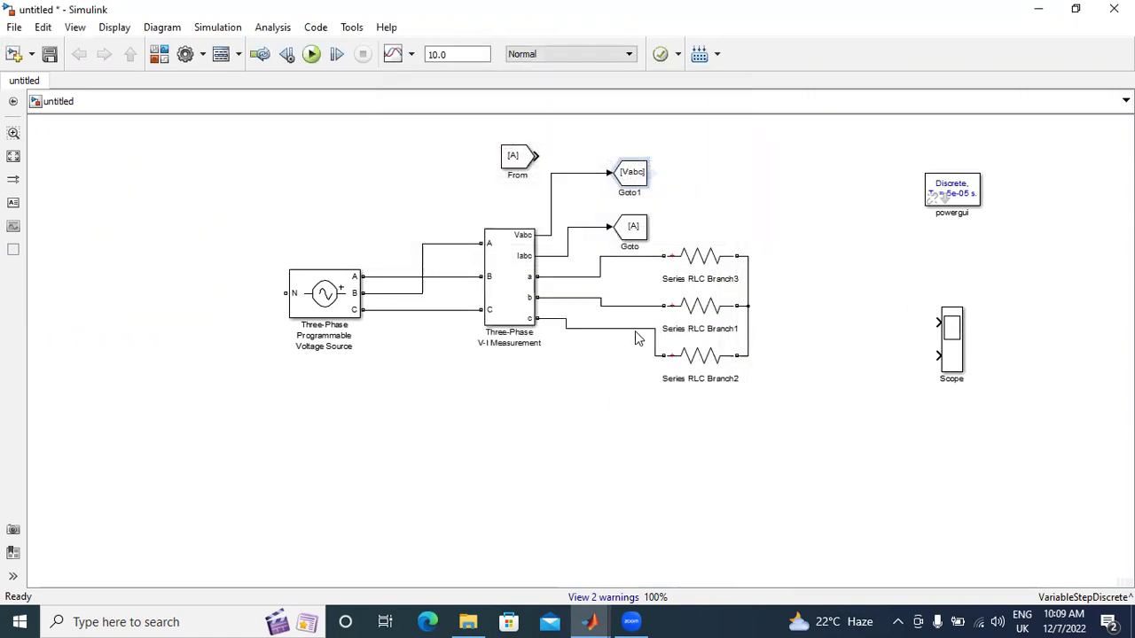
Step: Replace the Goto block's tag A with Iabc
double_click(633, 230)
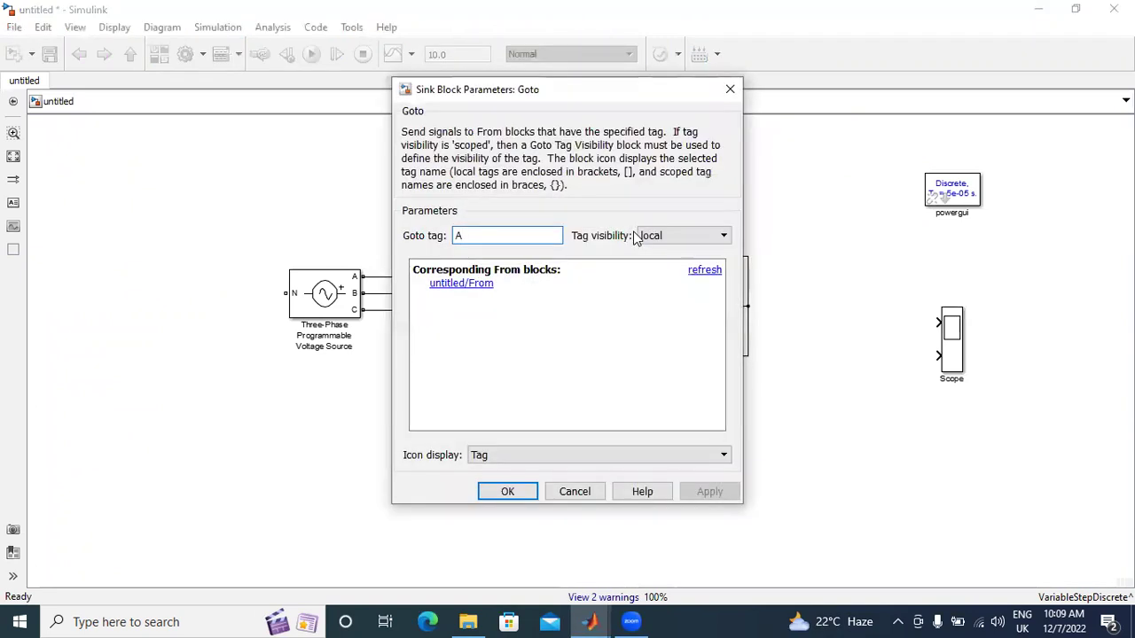
key(BackSpace)
text(Iabc)
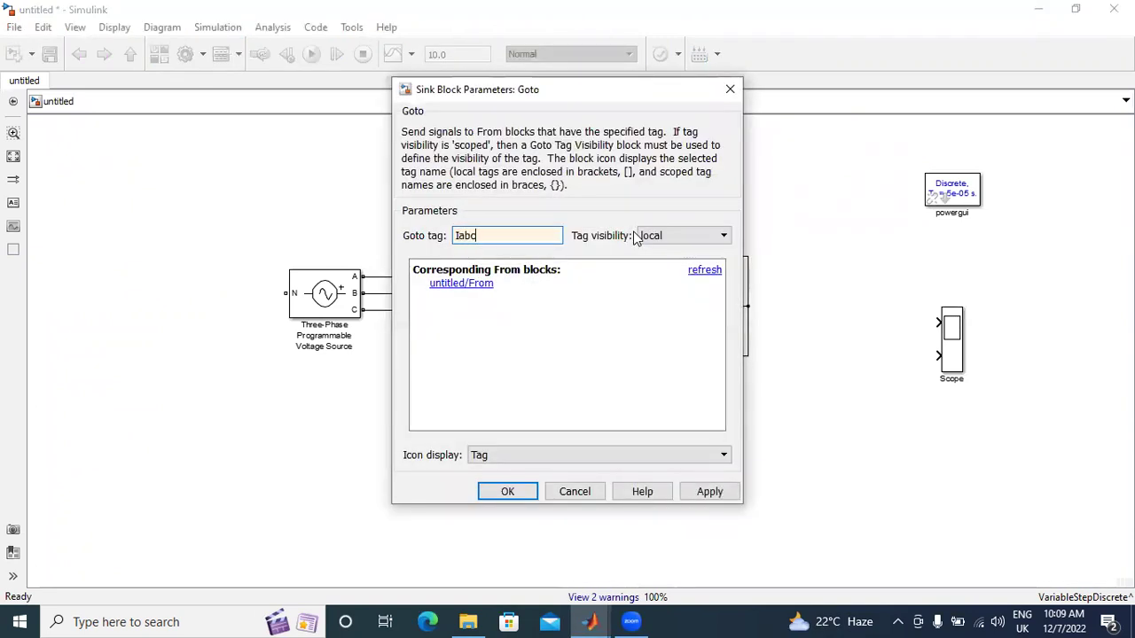
click(714, 494)
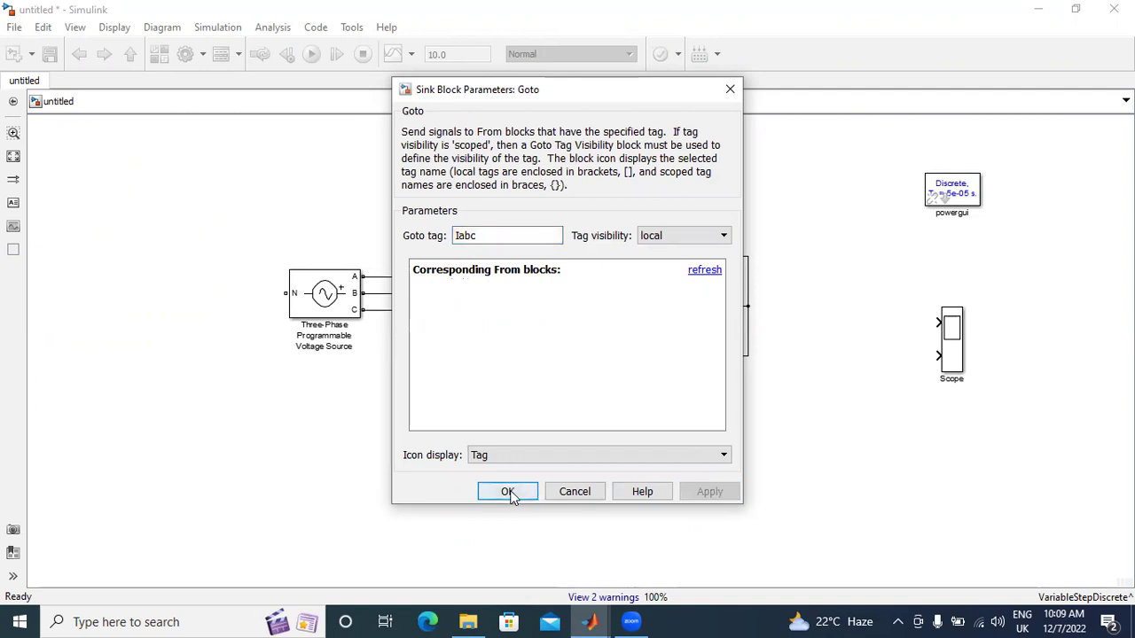
click(507, 492)
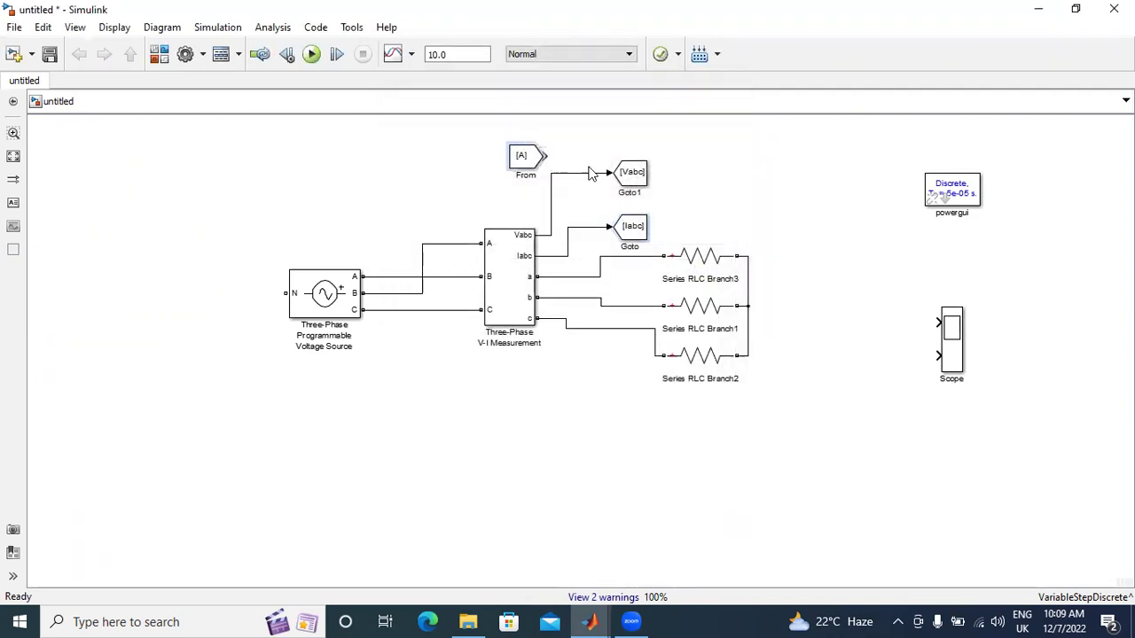
Step: Wire the From block and a copy to the Scope's two inputs, then move the group below the circuit
mouse_move(528, 161)
mouse_down()
mouse_move(880, 328)
mouse_move(866, 356)
mouse_up()
click(903, 323)
click(915, 364)
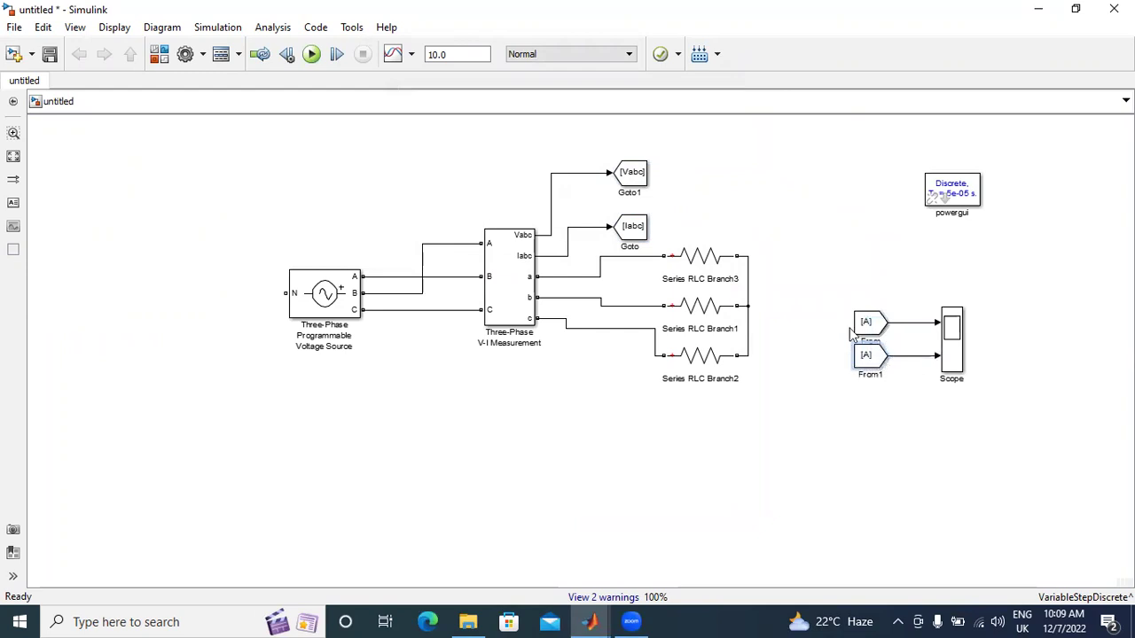
drag(798, 263, 975, 386)
mouse_move(869, 350)
mouse_down()
mouse_move(372, 452)
mouse_move(473, 444)
mouse_up()
Step: Set the upper From block's Goto tag to Vabc
double_click(422, 431)
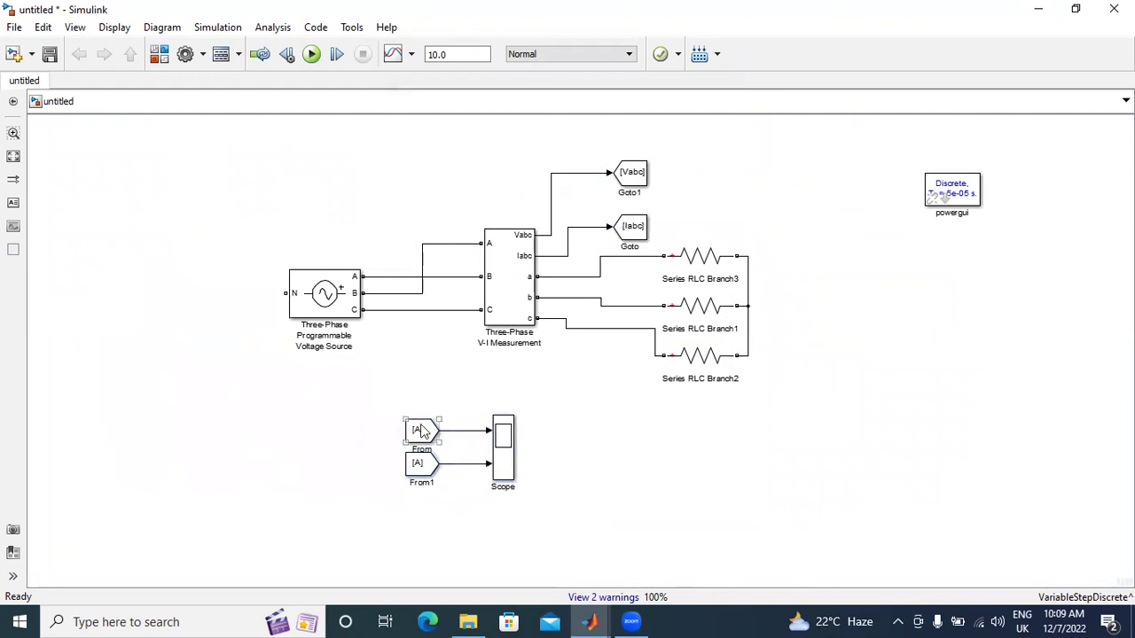
click(656, 315)
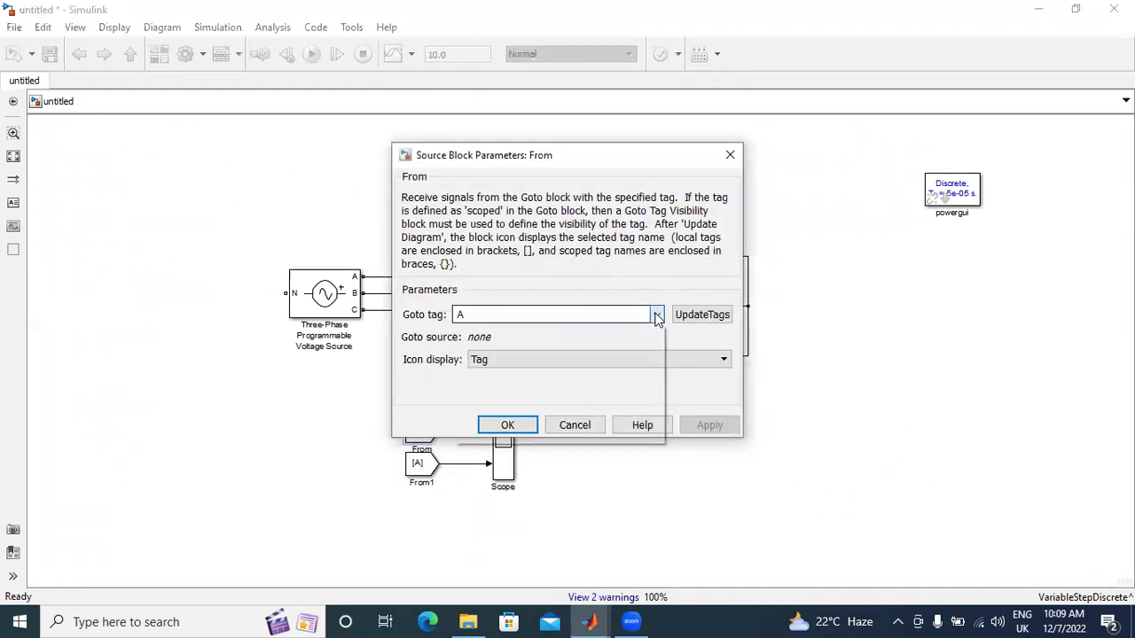
click(577, 422)
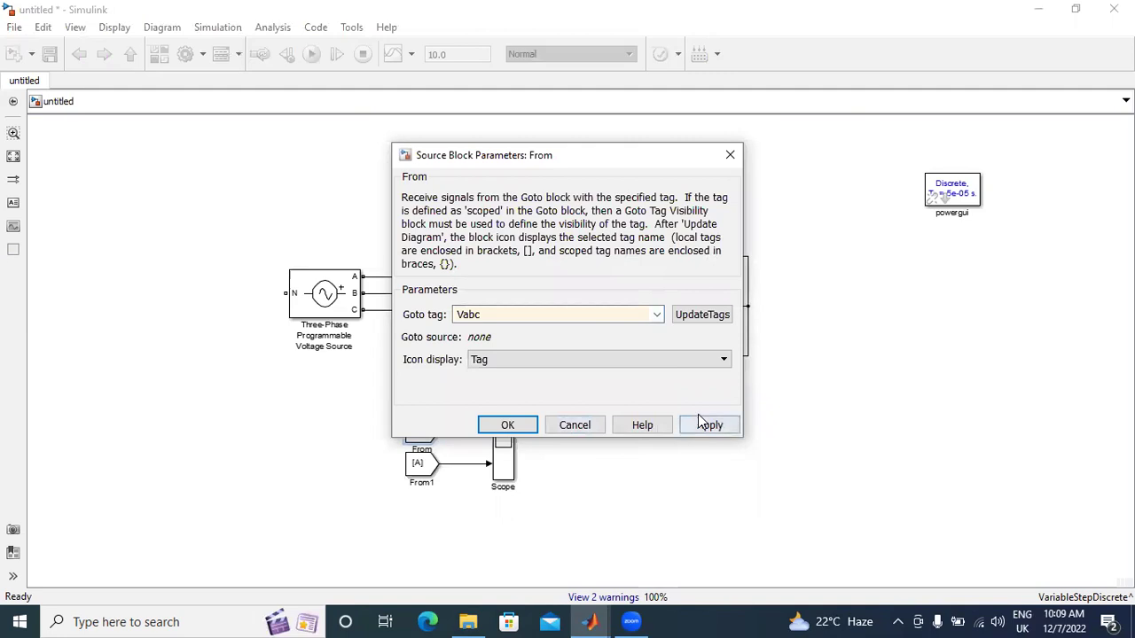
click(709, 426)
click(507, 425)
Step: Move From1 slightly lower and close its settings unchanged
drag(417, 464, 410, 499)
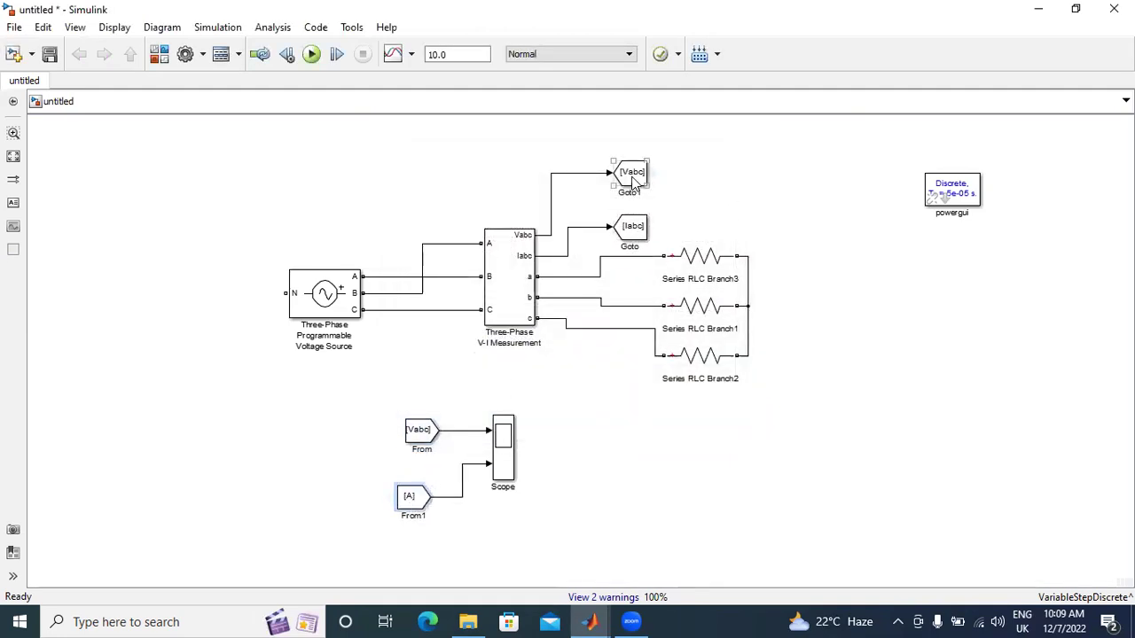
double_click(407, 496)
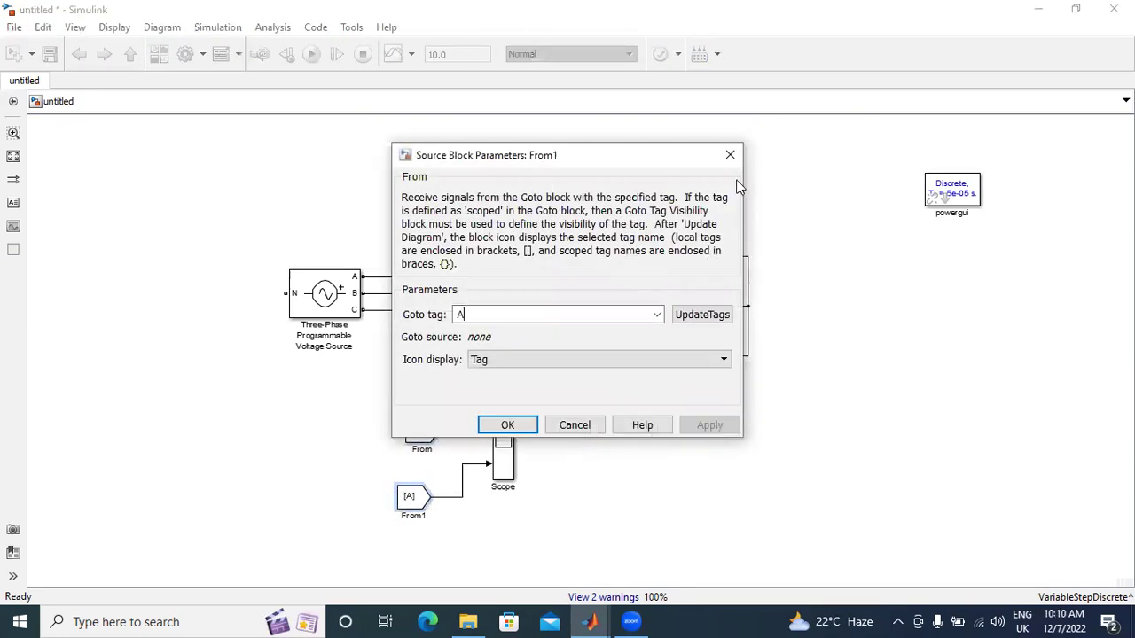
click(729, 154)
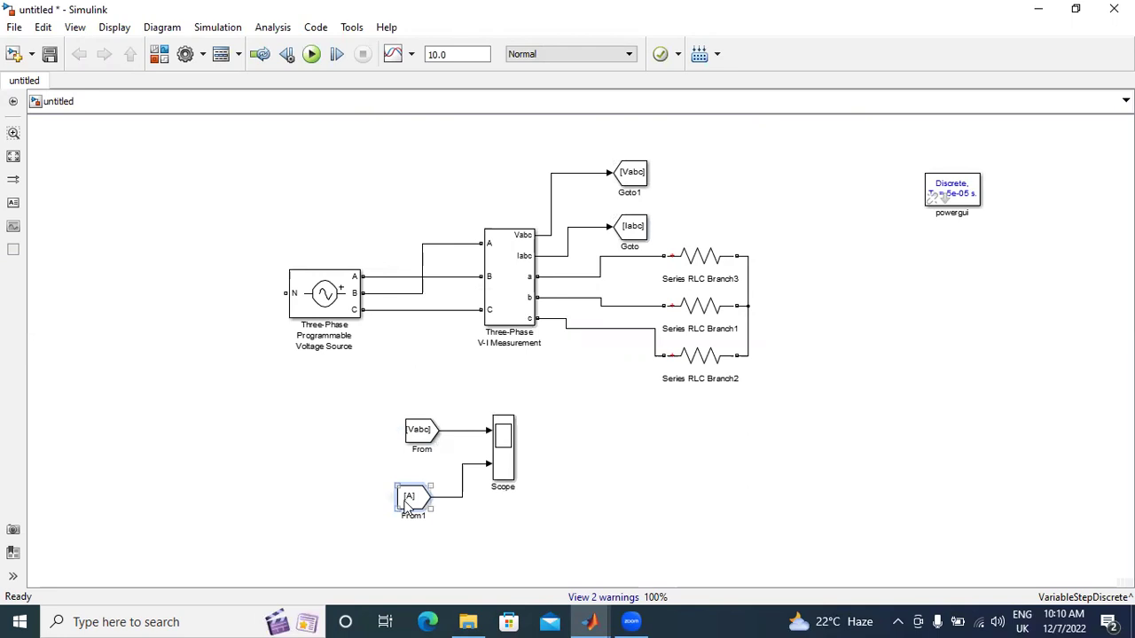
Step: Run the simulation and autoscale the Scope: voltage sines above, flat zero trace below
click(312, 55)
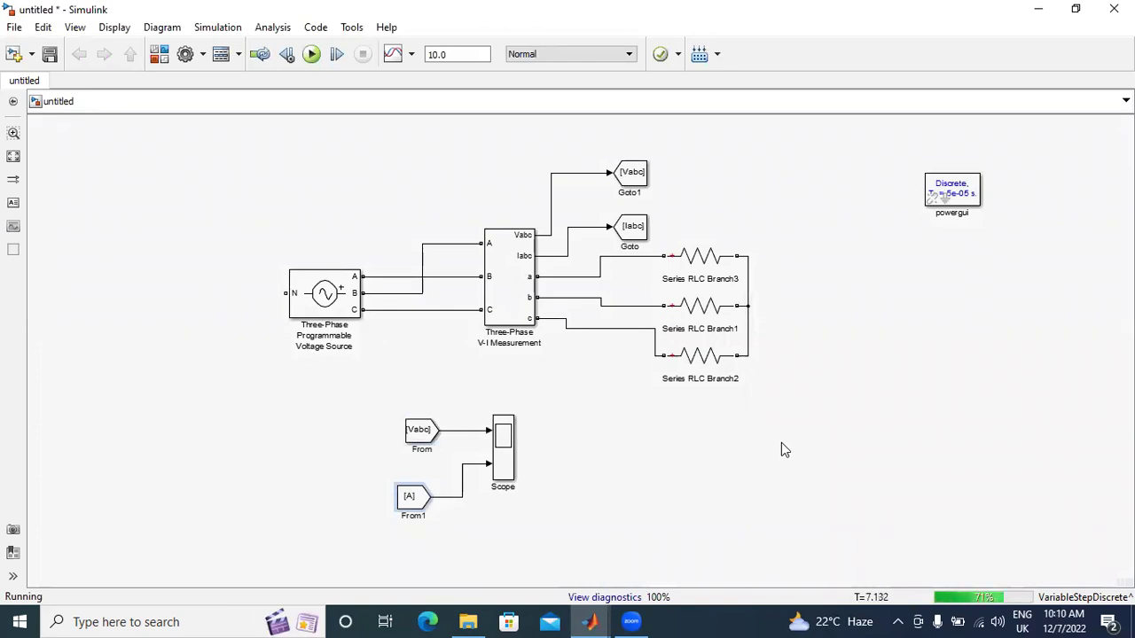
double_click(502, 445)
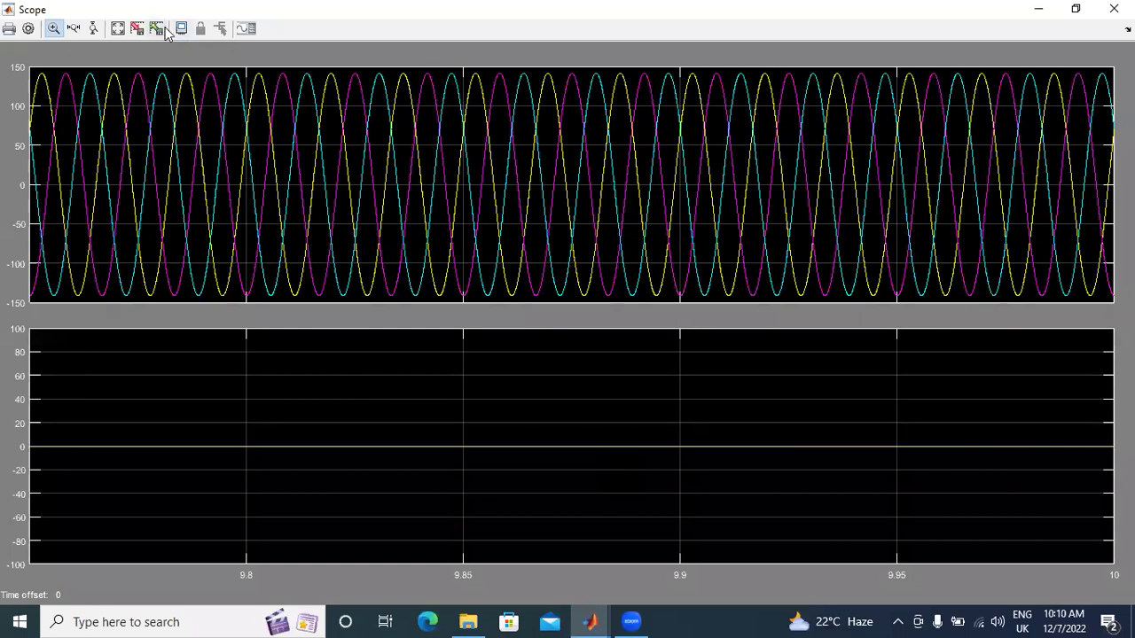
click(117, 28)
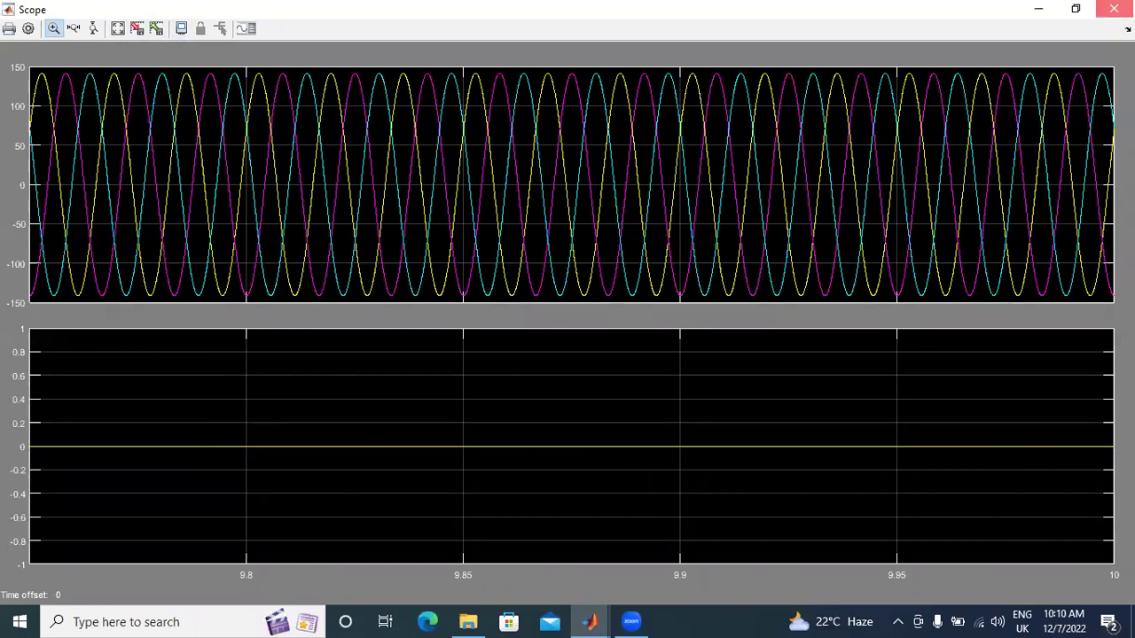
click(1113, 9)
Step: Set From1's Goto tag to Iabc
double_click(406, 498)
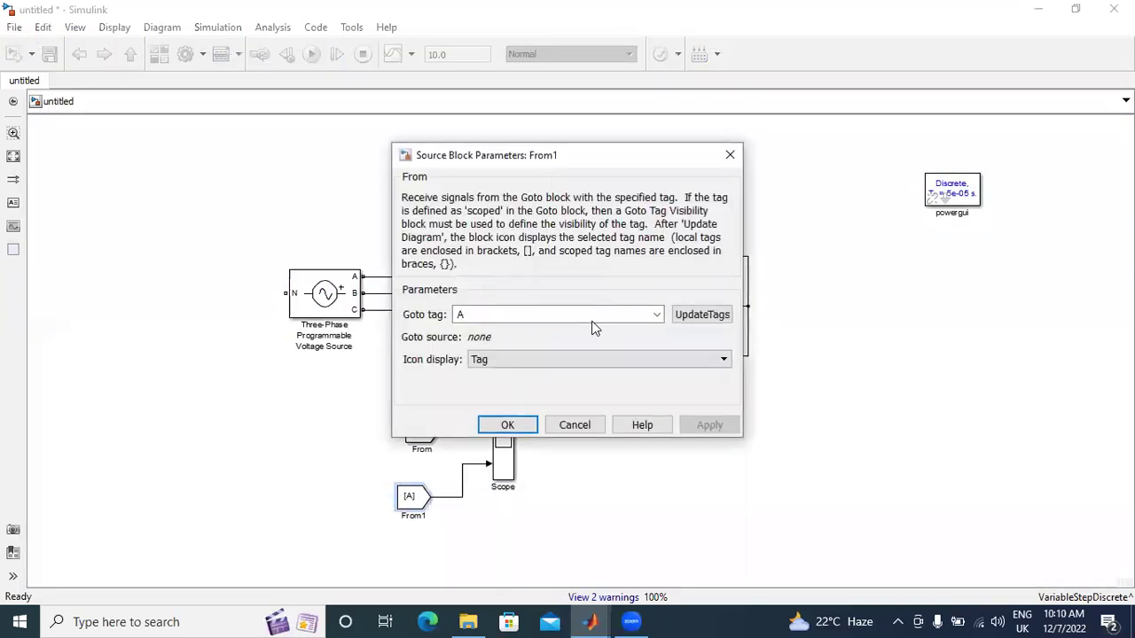
click(656, 316)
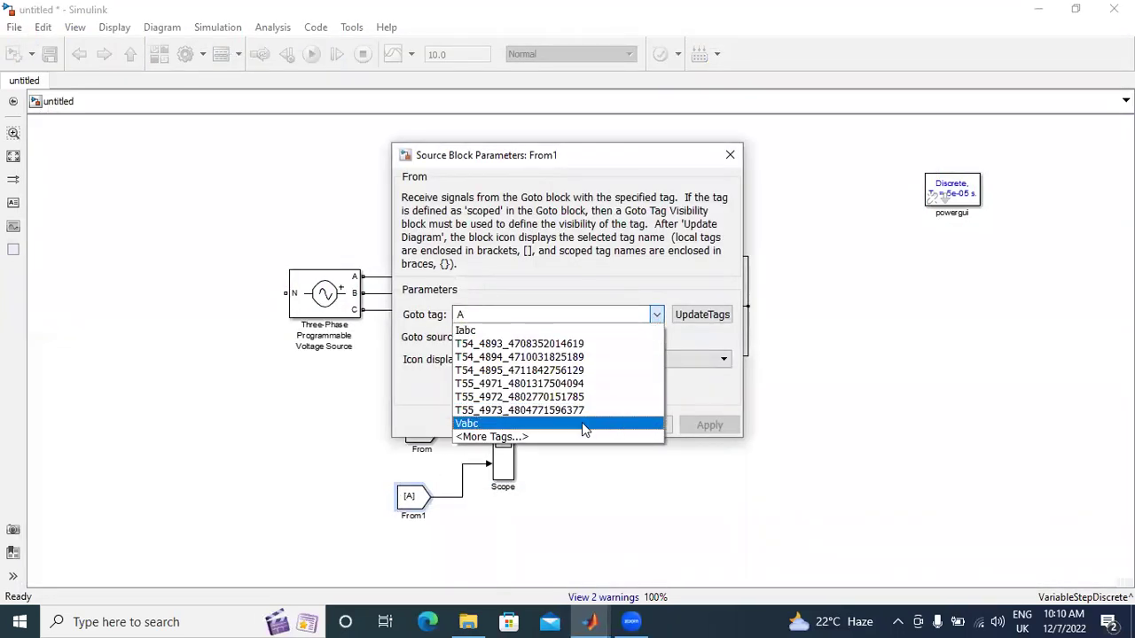
click(512, 330)
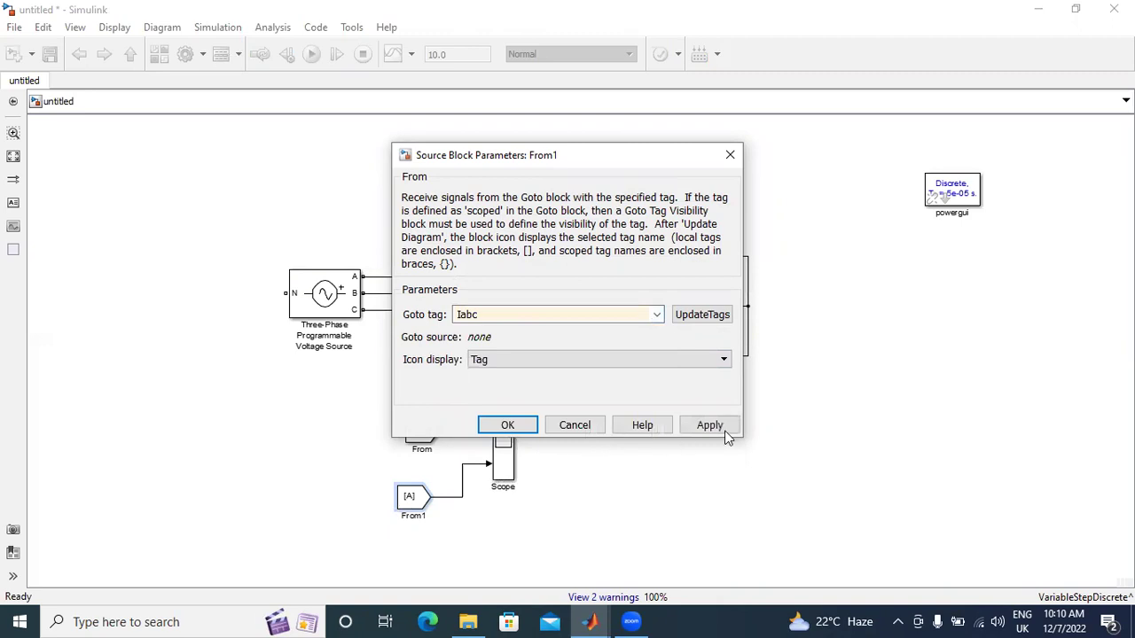
click(715, 425)
click(507, 427)
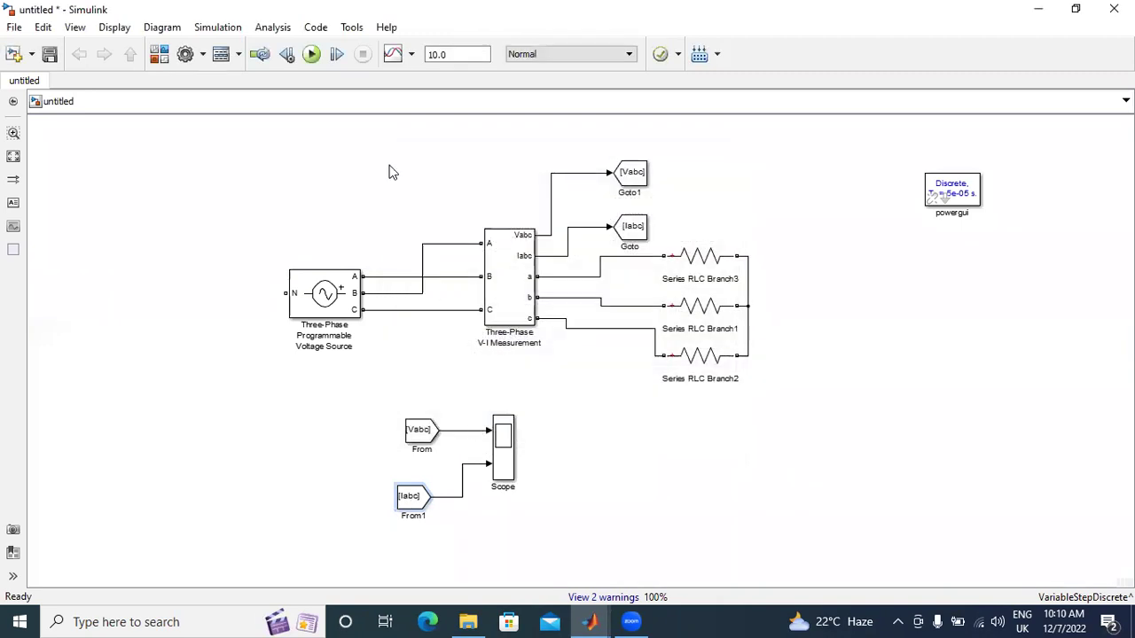
Step: Rerun the simulation and autoscale the Scope to show the current sines
click(309, 57)
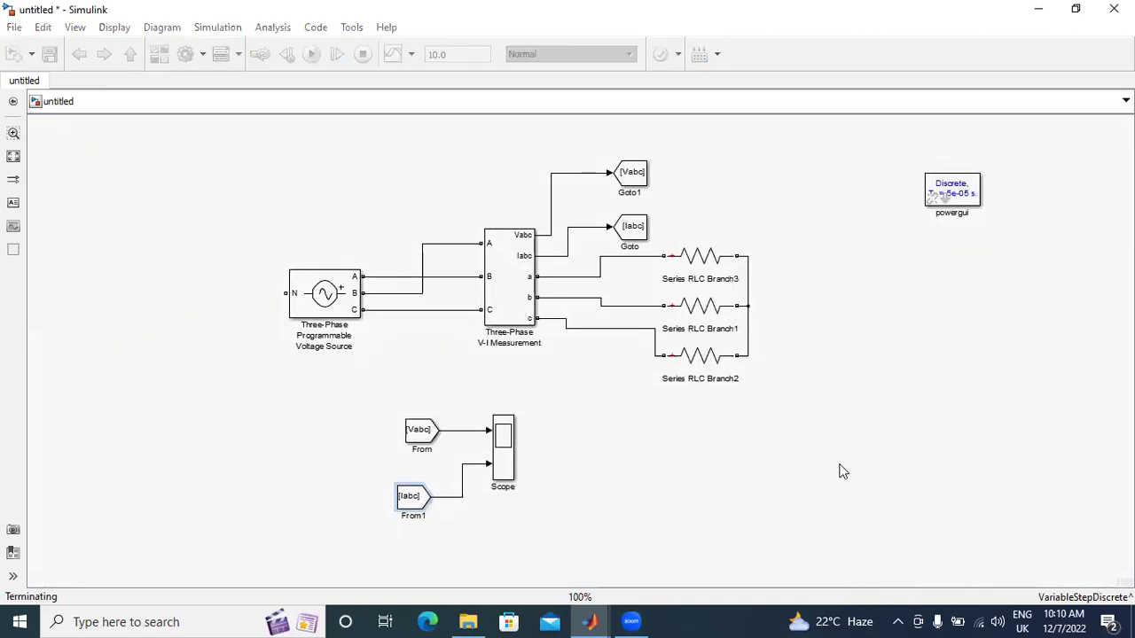
double_click(503, 453)
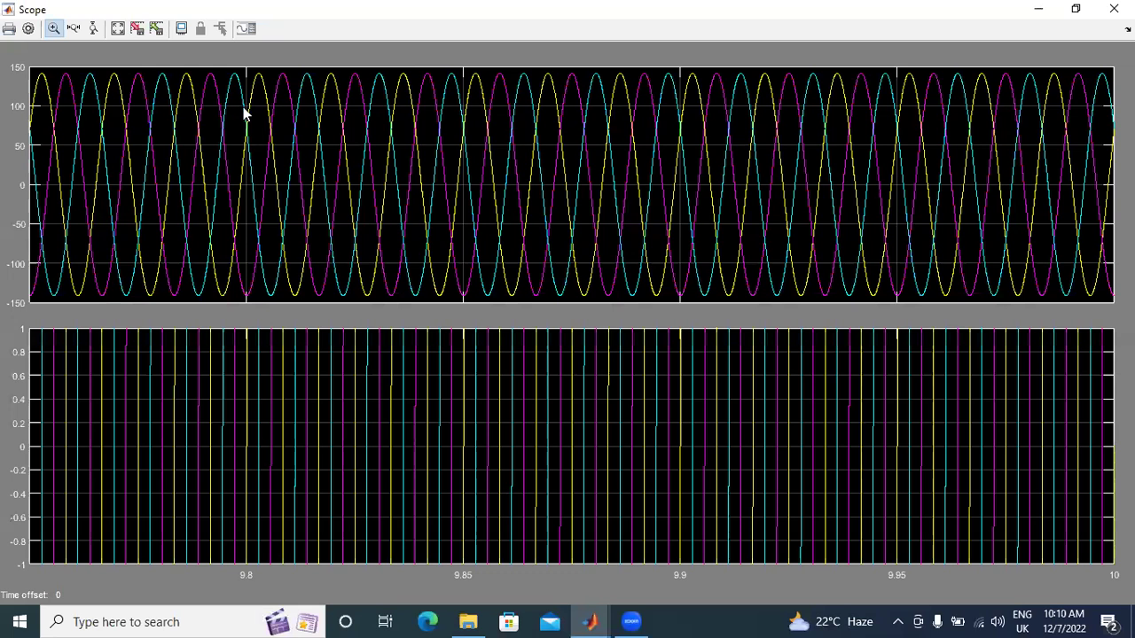
click(118, 28)
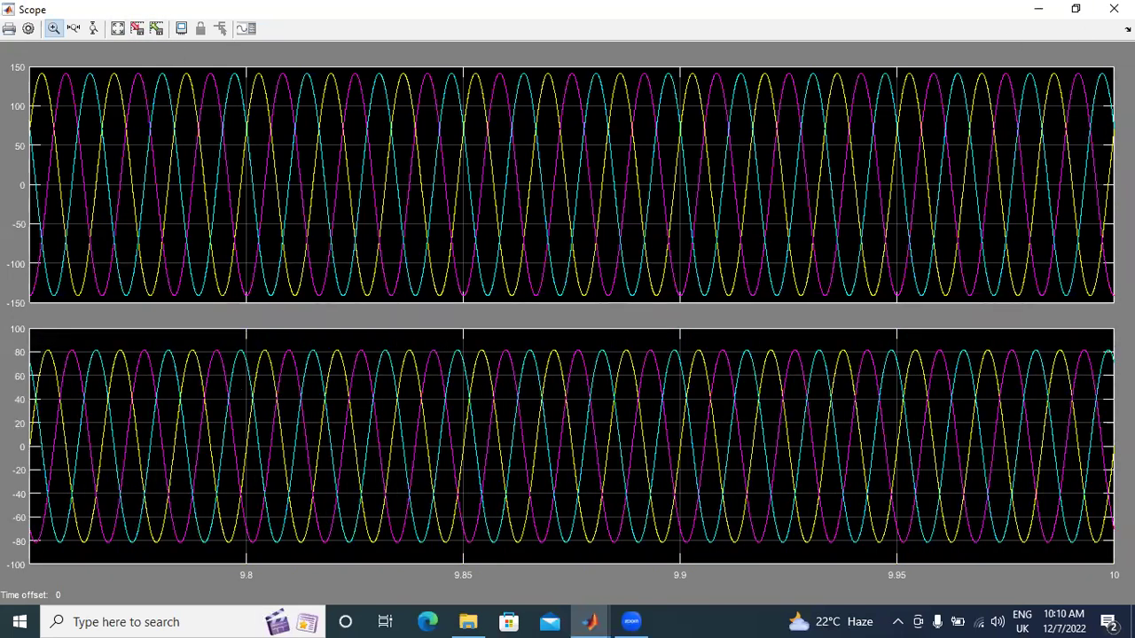
click(1114, 9)
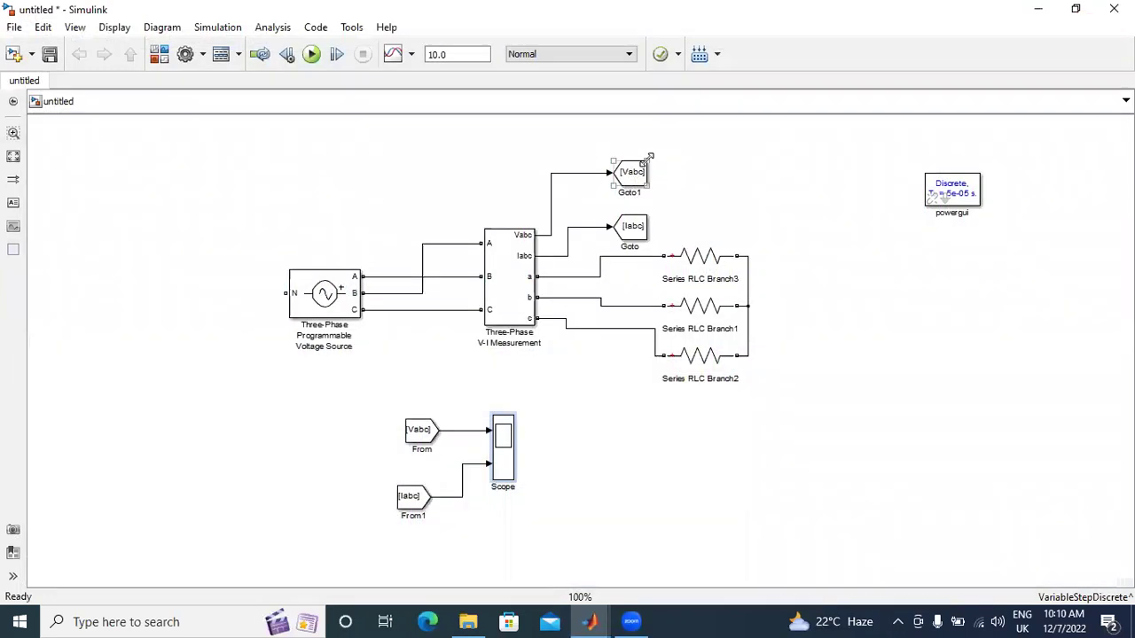
Step: Drag-resize Goto1, the Vabc From block, From1 and the Iabc Goto block larger
drag(647, 163, 677, 150)
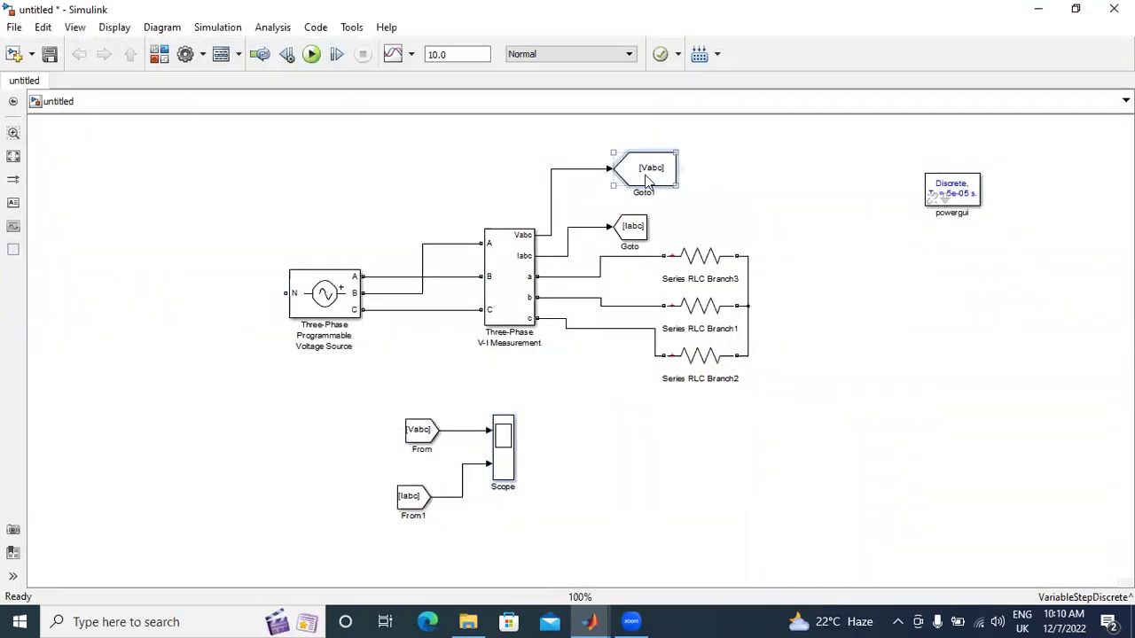
click(426, 430)
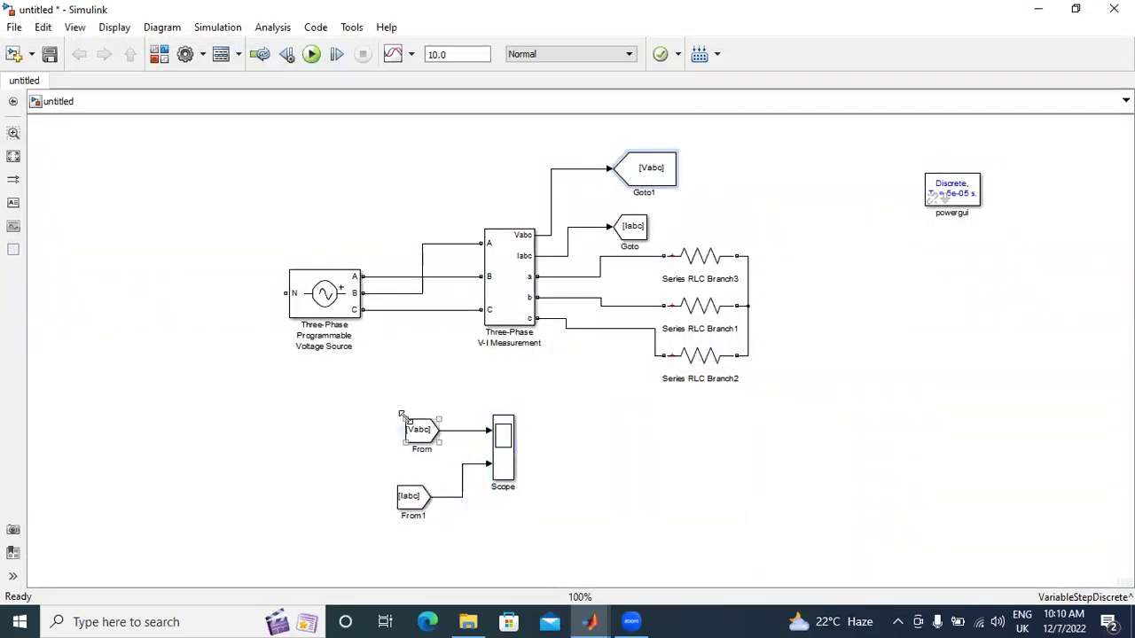
drag(401, 414, 383, 408)
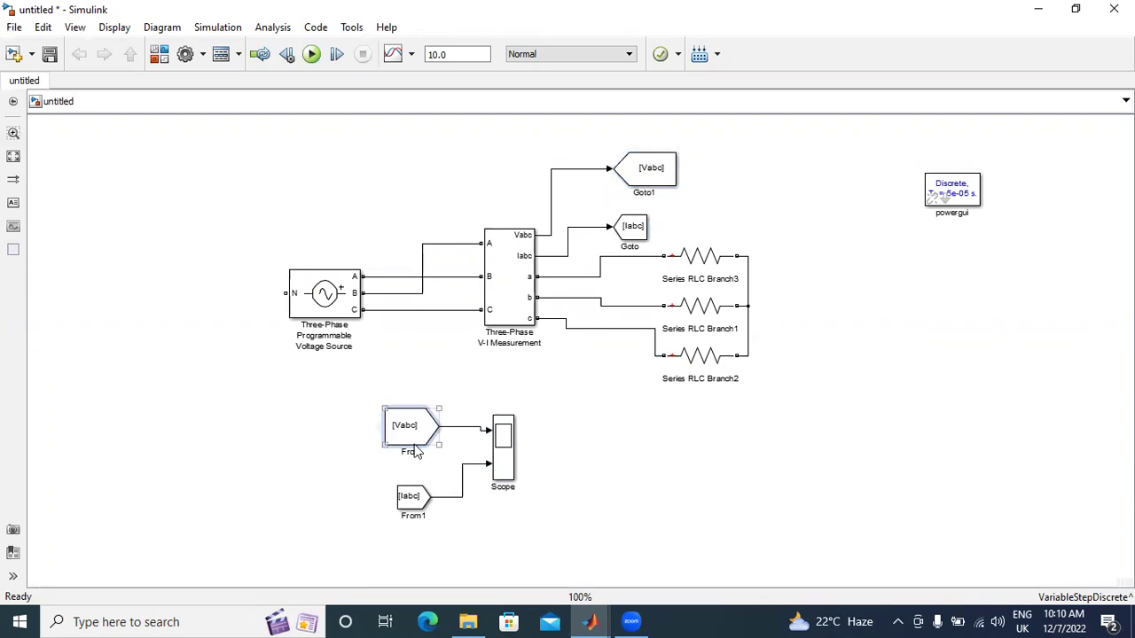
click(459, 397)
click(409, 499)
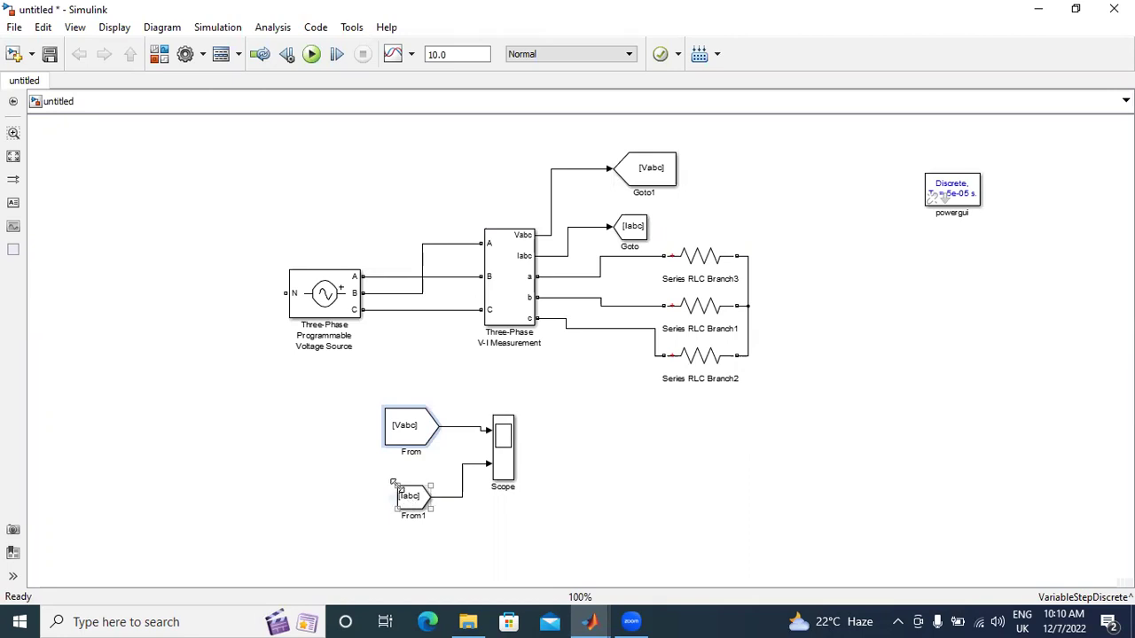
drag(393, 483, 373, 471)
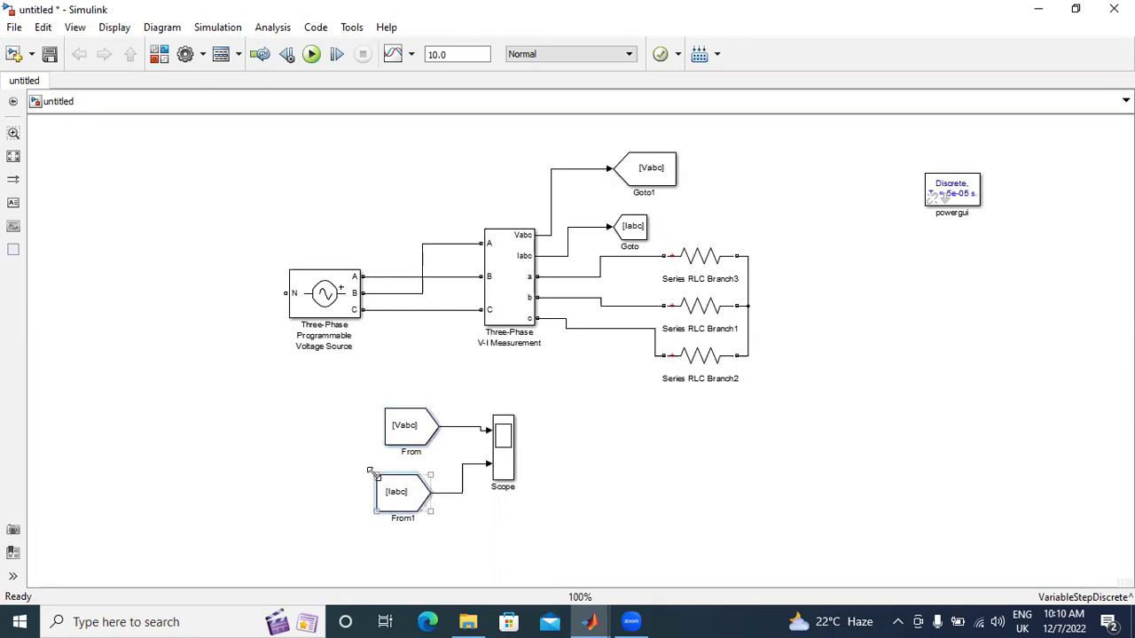
click(637, 234)
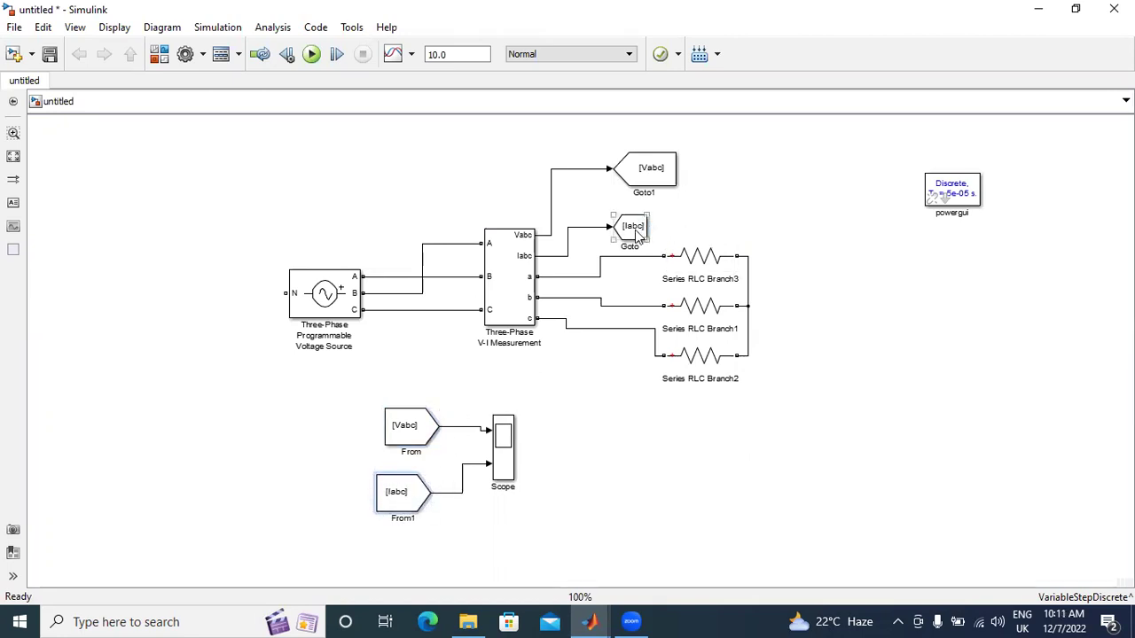
drag(646, 241, 657, 242)
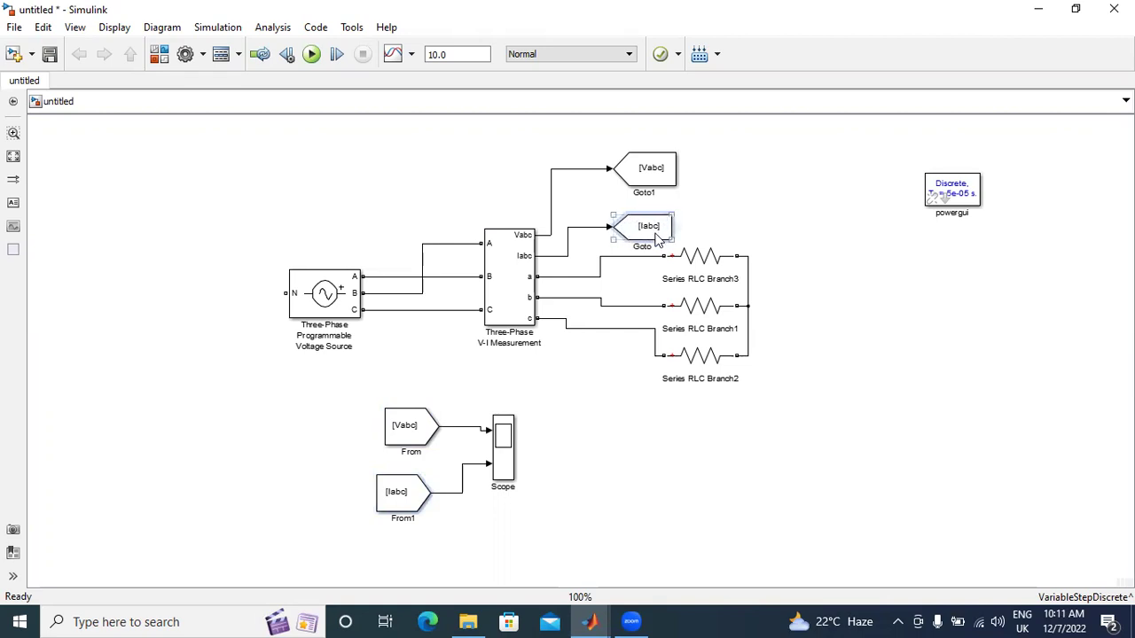
click(404, 513)
click(550, 285)
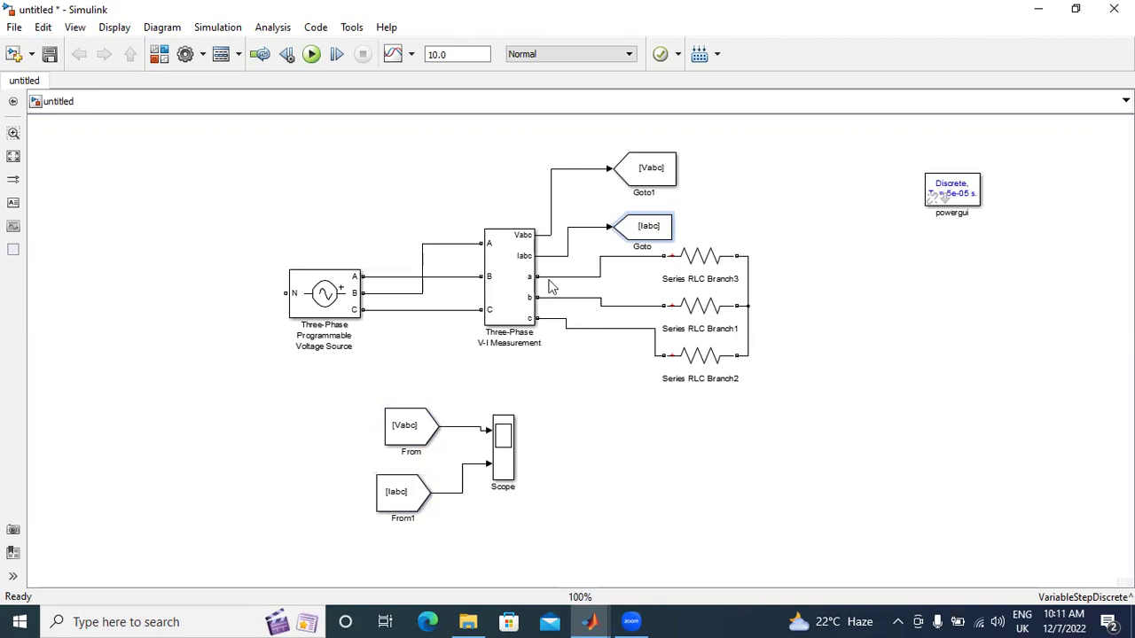